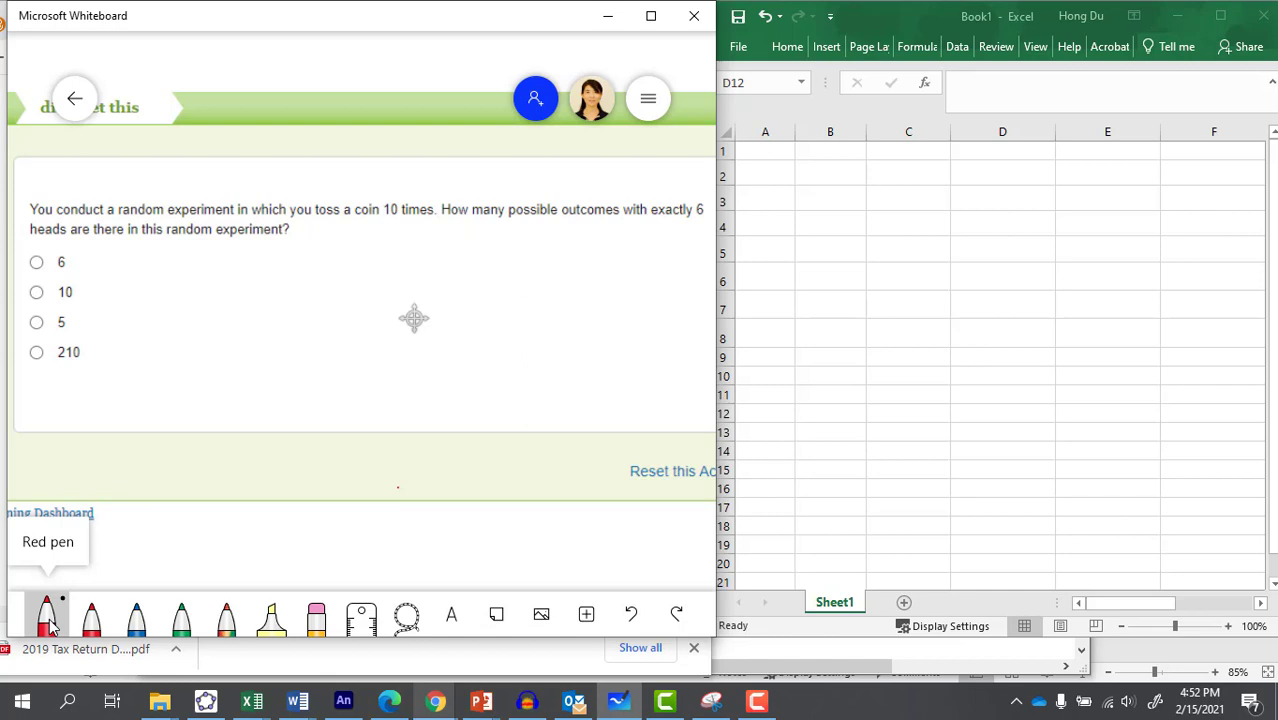
- Handwrite the combination formula n! / (x!·(n−x)!) in red beside the answer options
mouse_move(289, 287)
left_mouse_down()
mouse_move(306, 305)
mouse_move(318, 295)
left_mouse_up()
left_click_drag(251, 317, 345, 318)
mouse_move(266, 334)
left_mouse_down()
mouse_move(289, 353)
mouse_move(268, 352)
mouse_move(310, 349)
mouse_move(322, 331)
mouse_move(328, 346)
mouse_move(367, 318)
mouse_move(346, 336)
left_mouse_up()
mouse_move(346, 330)
left_mouse_down()
mouse_move(358, 341)
mouse_move(376, 317)
mouse_move(366, 347)
left_mouse_up()
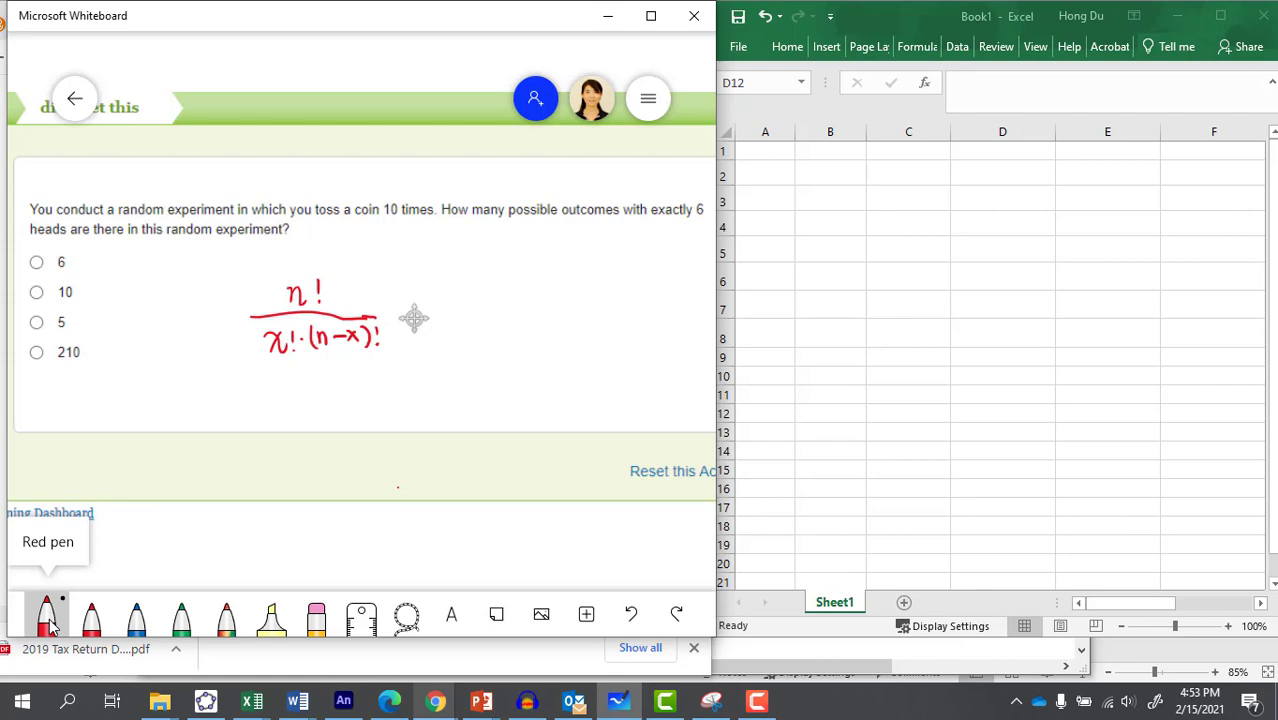
- Write the given values n = 10 and x = 6 in red beneath the question
mouse_move(479, 241)
left_mouse_down()
mouse_move(480, 258)
mouse_move(513, 246)
left_mouse_up()
mouse_move(503, 253)
left_mouse_down()
mouse_move(534, 257)
mouse_move(531, 241)
left_mouse_up()
mouse_move(480, 284)
left_mouse_down()
mouse_move(494, 302)
mouse_move(478, 301)
mouse_move(516, 286)
left_mouse_up()
left_click_drag(505, 294, 524, 291)
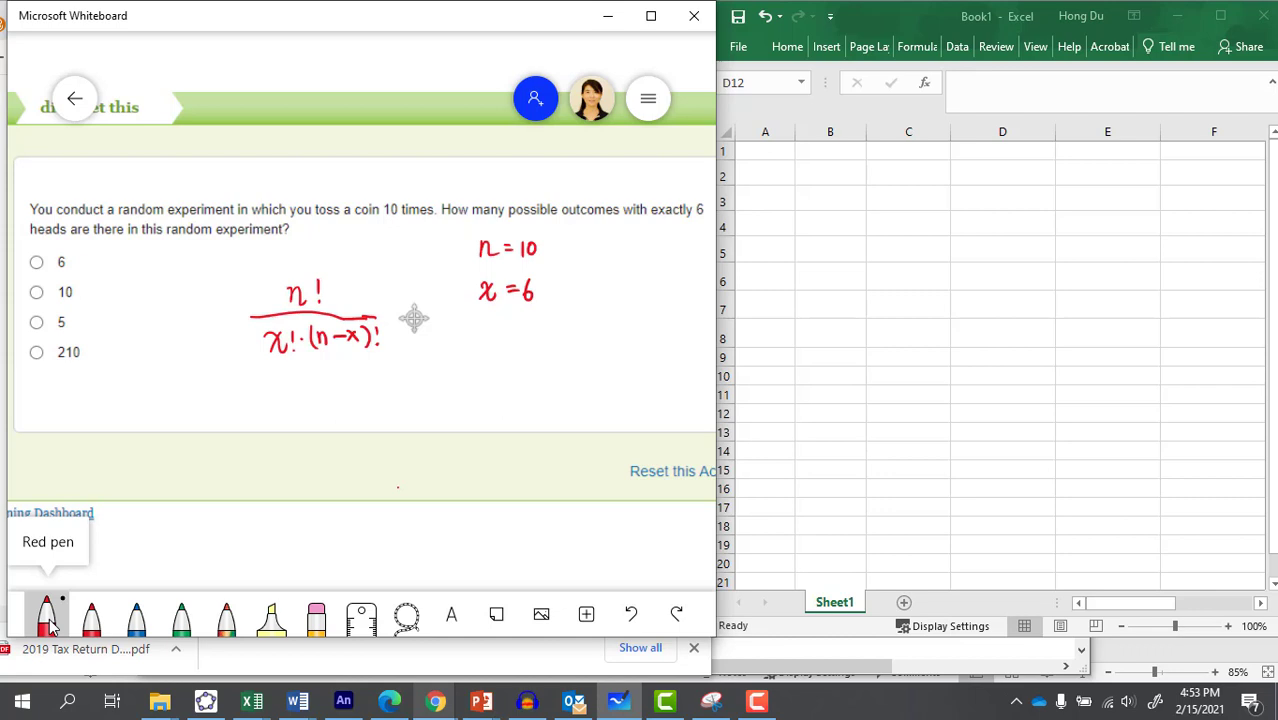
- Write the formula with the values substituted, 10! / (6!(10−6)!), below the n and x values
left_click_drag(489, 356, 488, 372)
mouse_move(499, 357)
left_mouse_down()
mouse_move(493, 366)
mouse_move(499, 357)
mouse_move(548, 381)
left_mouse_up()
left_click(514, 370)
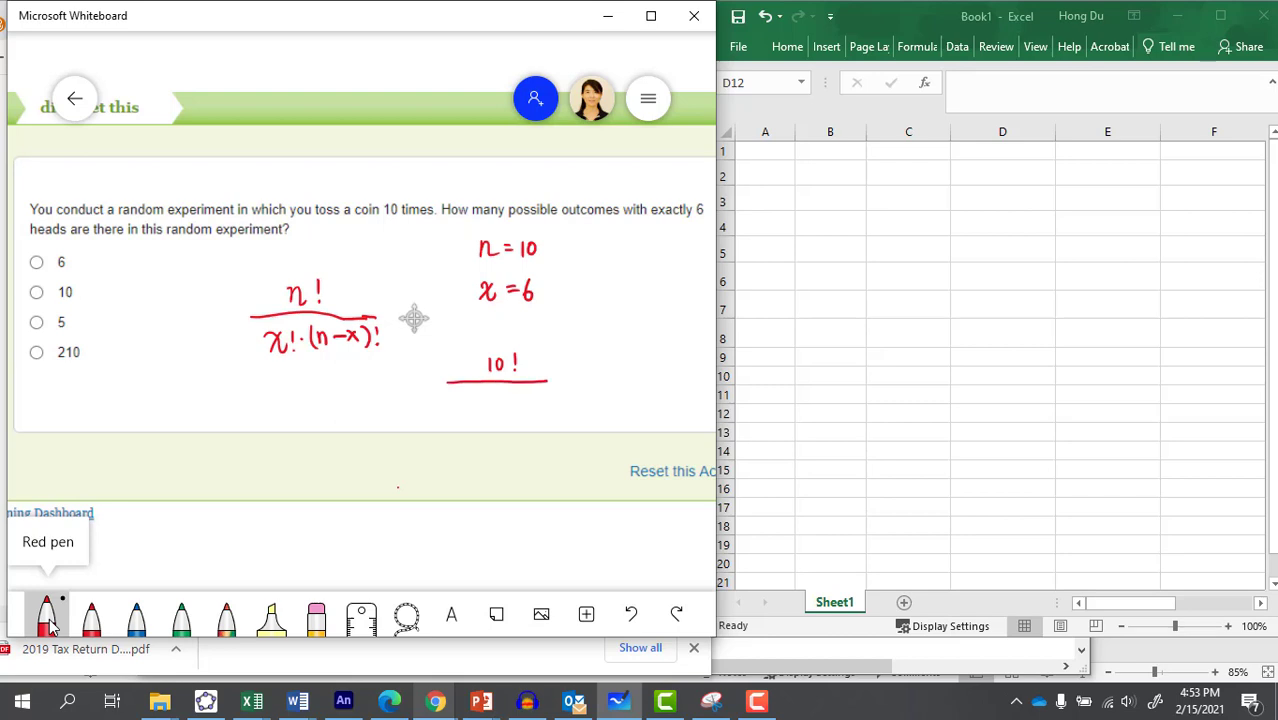
mouse_move(467, 394)
left_mouse_down()
mouse_move(461, 416)
mouse_move(477, 401)
mouse_move(502, 413)
left_mouse_up()
left_click(477, 405)
mouse_move(512, 395)
left_mouse_down()
mouse_move(538, 415)
mouse_move(559, 380)
mouse_move(554, 404)
mouse_move(522, 420)
left_mouse_up()
- Continue the substituted fraction with an equals sign and its simplified form 10! / (6!·4!)
left_click_drag(570, 378, 579, 377)
mouse_move(597, 374)
left_mouse_down()
mouse_move(656, 370)
mouse_move(620, 366)
left_mouse_up()
mouse_move(630, 352)
left_mouse_down()
mouse_move(668, 370)
mouse_move(602, 398)
left_mouse_up()
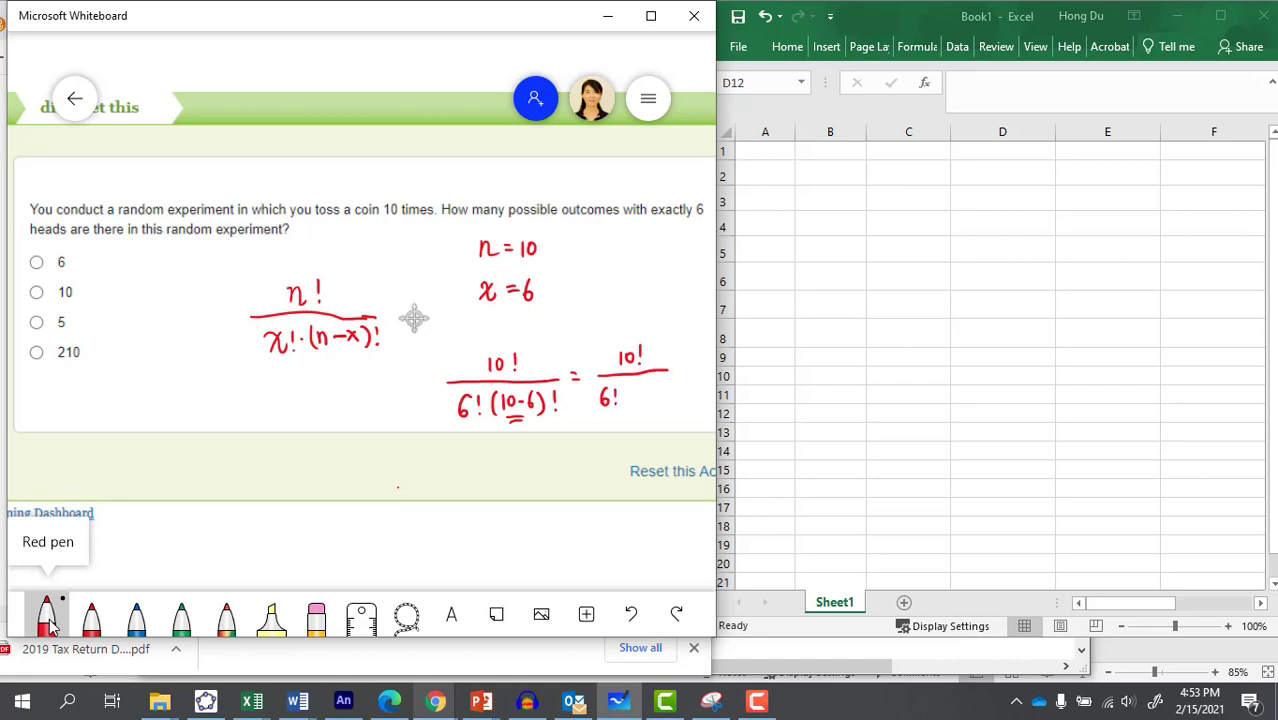
mouse_move(646, 384)
left_mouse_down()
mouse_move(641, 395)
mouse_move(656, 393)
left_mouse_up()
mouse_move(650, 384)
left_mouse_down()
mouse_move(649, 404)
mouse_move(660, 394)
left_mouse_up()
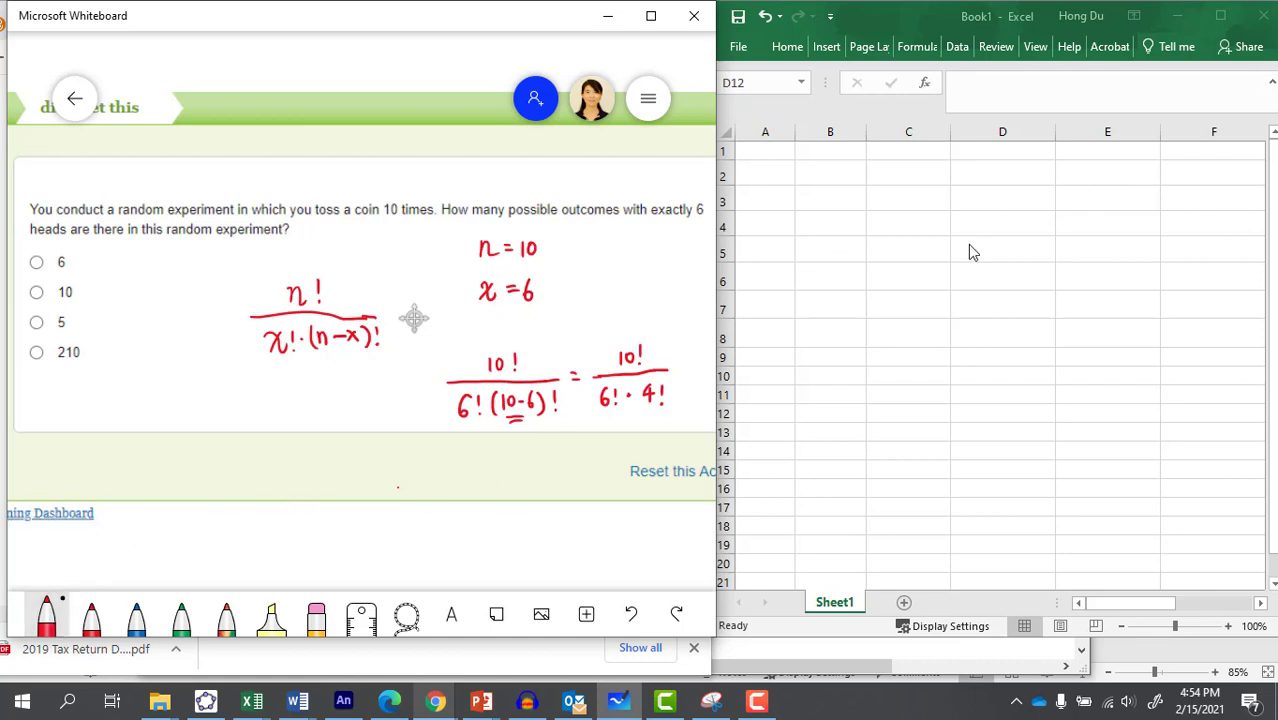
- Switch to the Excel workbook and enter the label 10! in cell C6
left_click(893, 289)
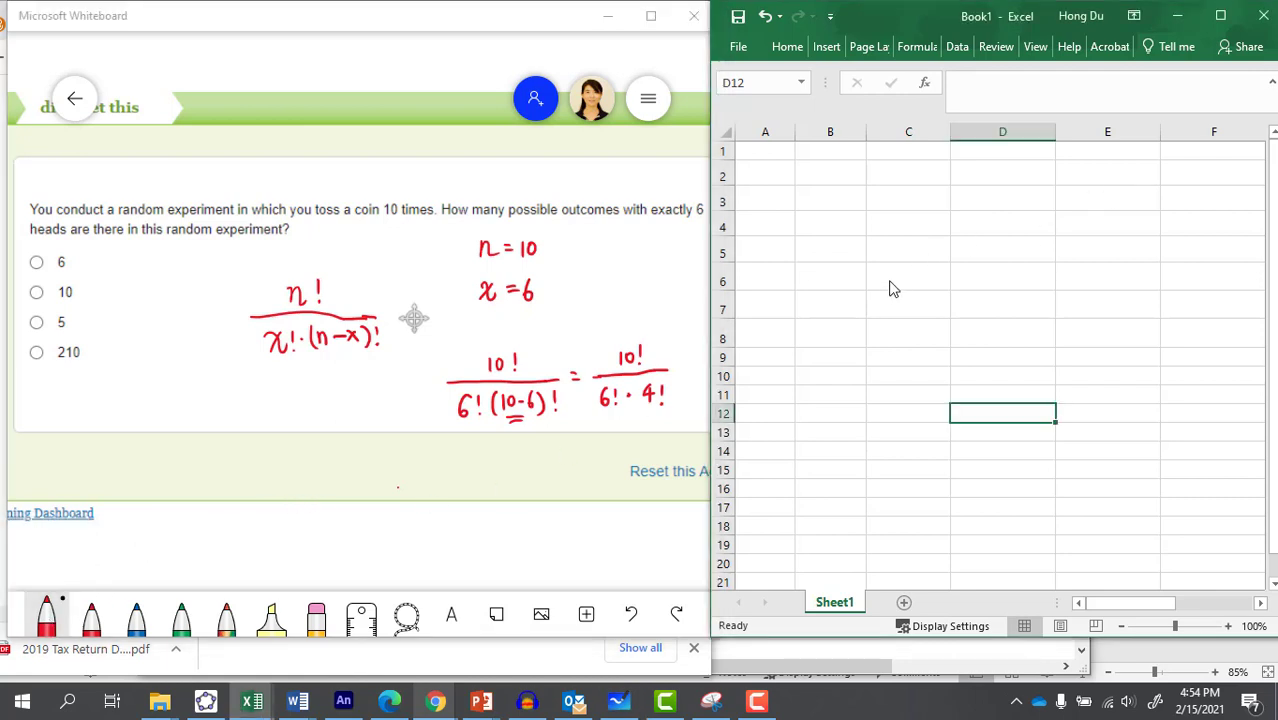
left_click(880, 279)
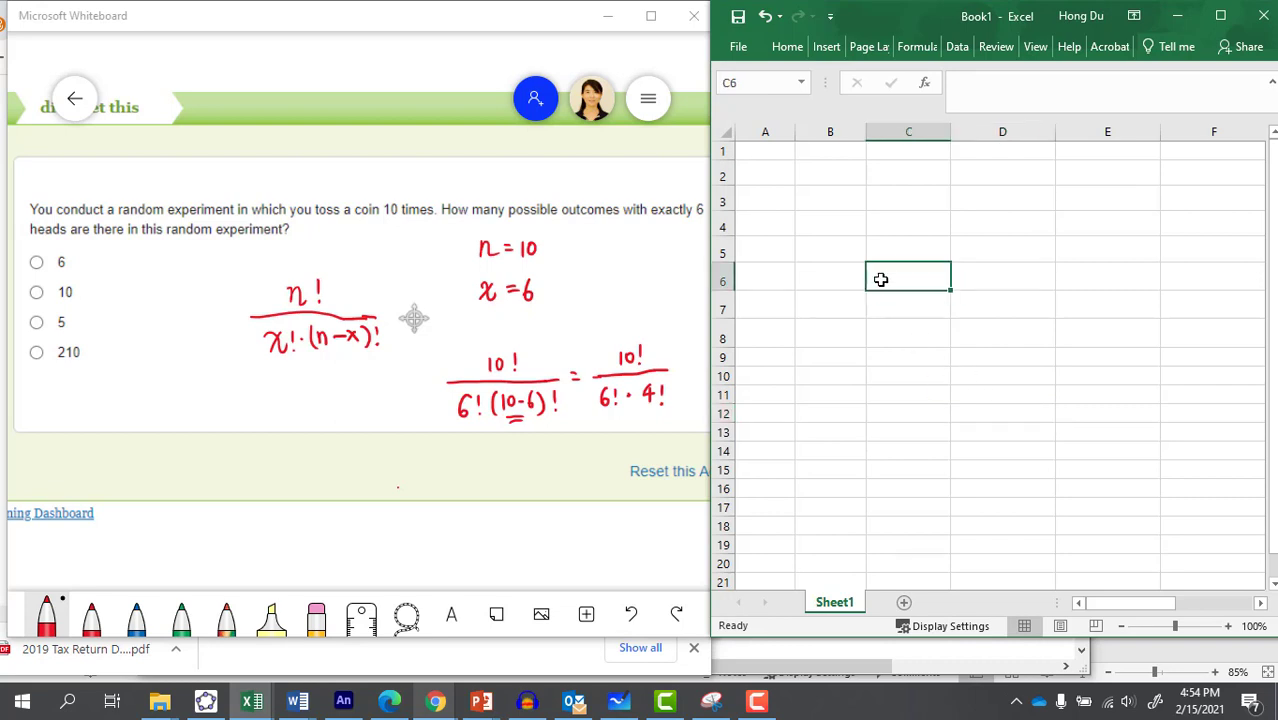
type("10!")
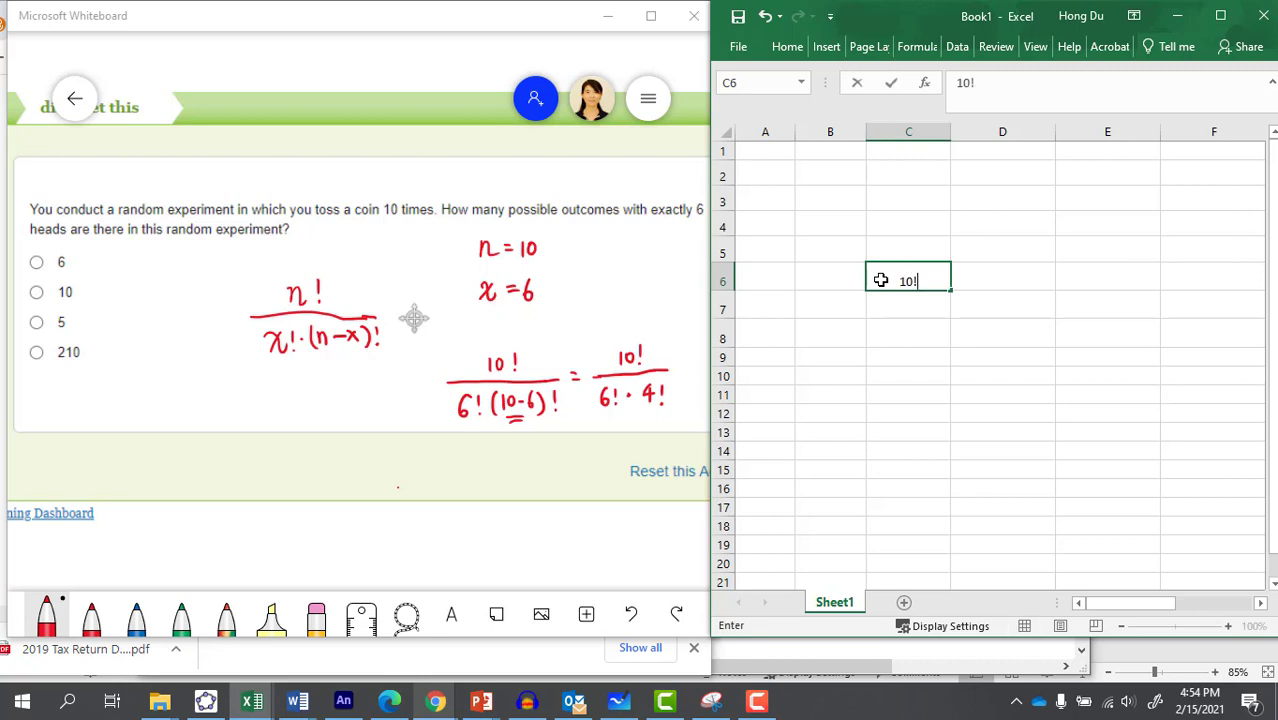
key("Tab")
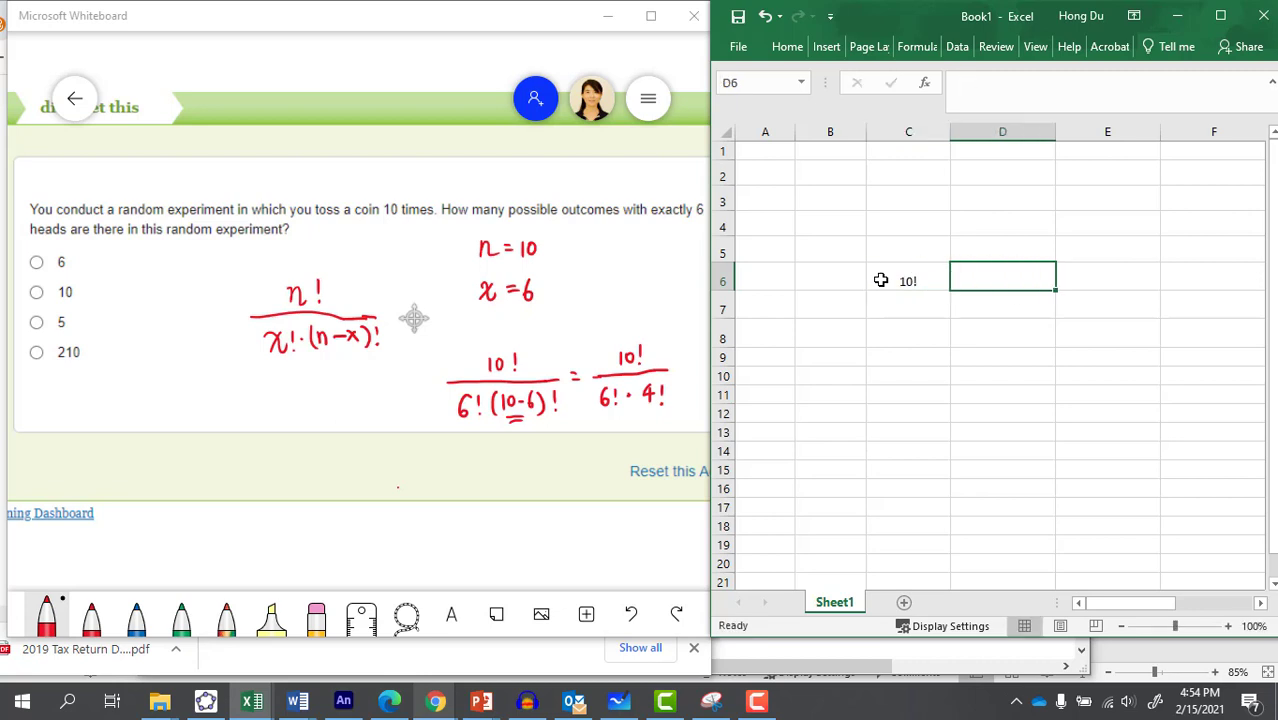
- Calculate the factorial of 10 in cell D6 with the formula =FACT(10)
type("=")
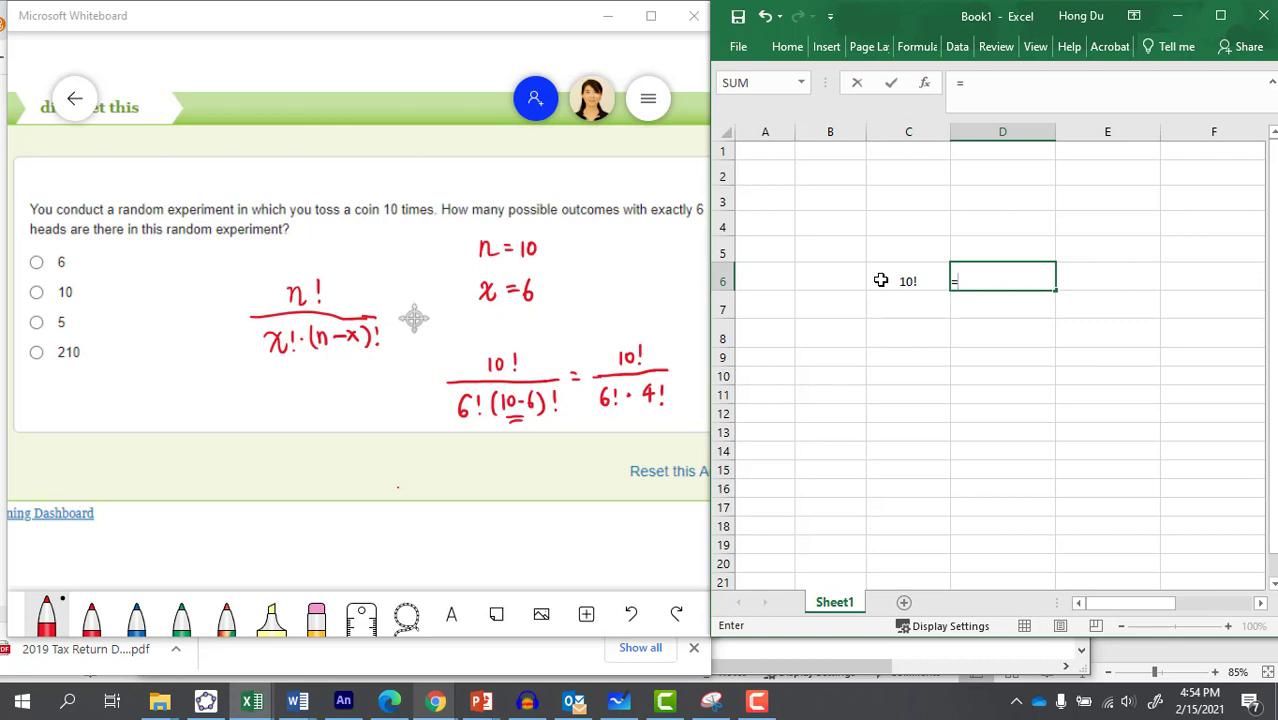
type("f")
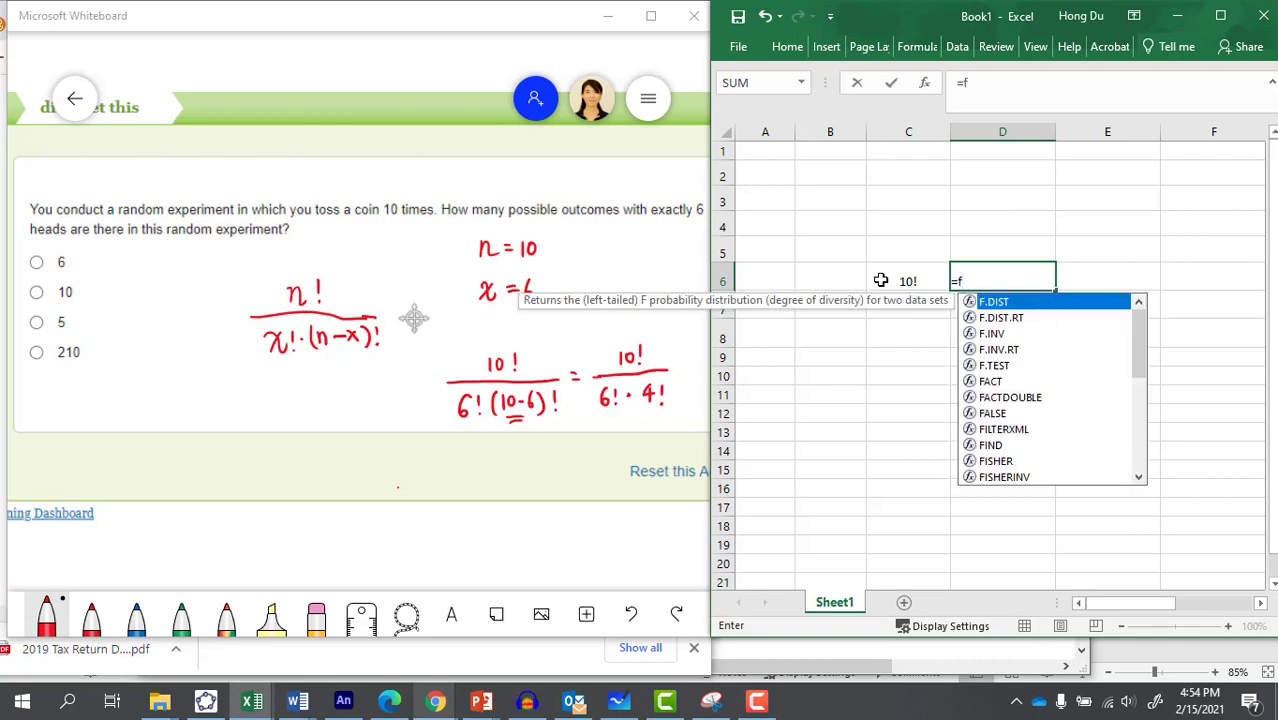
type("ac")
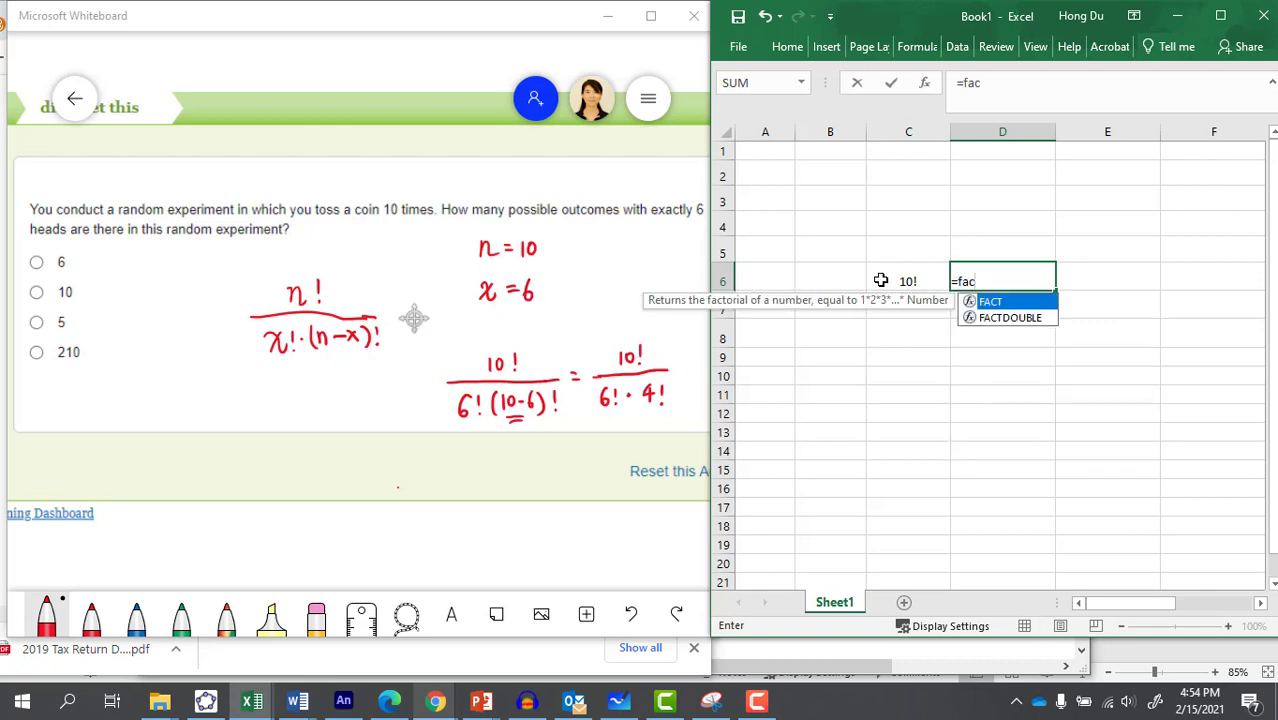
double_click(993, 303)
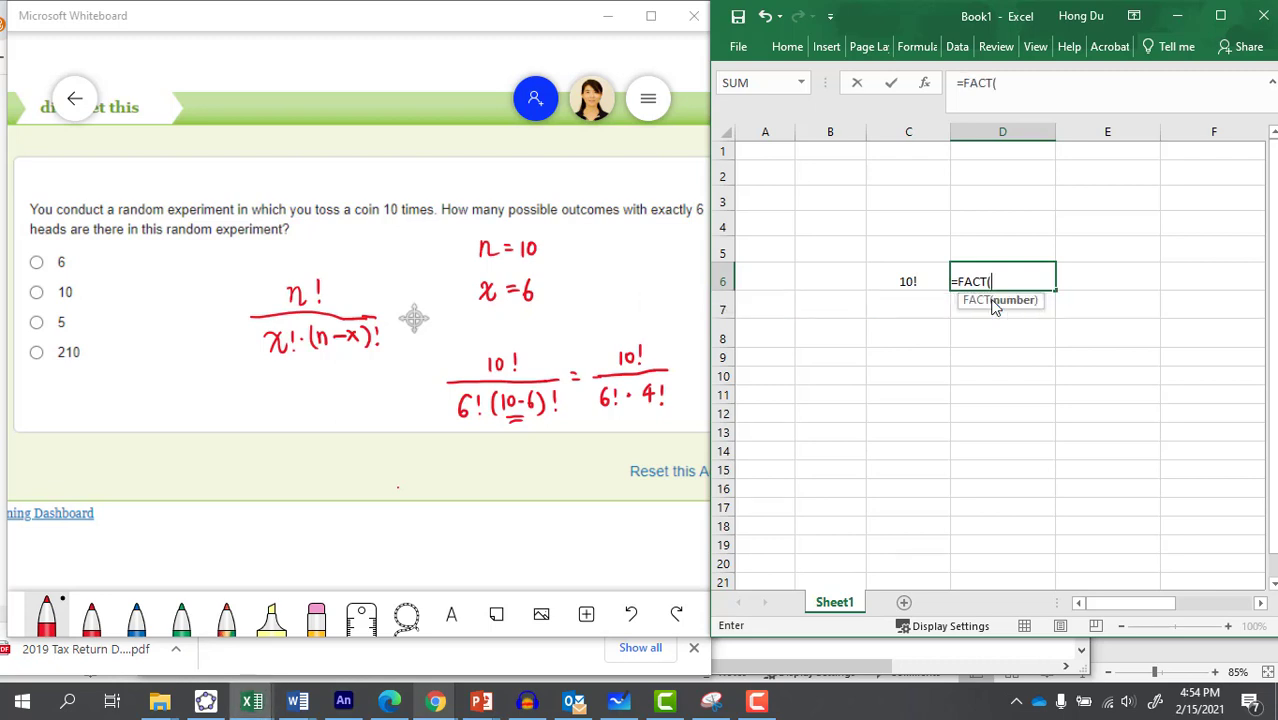
type("10)")
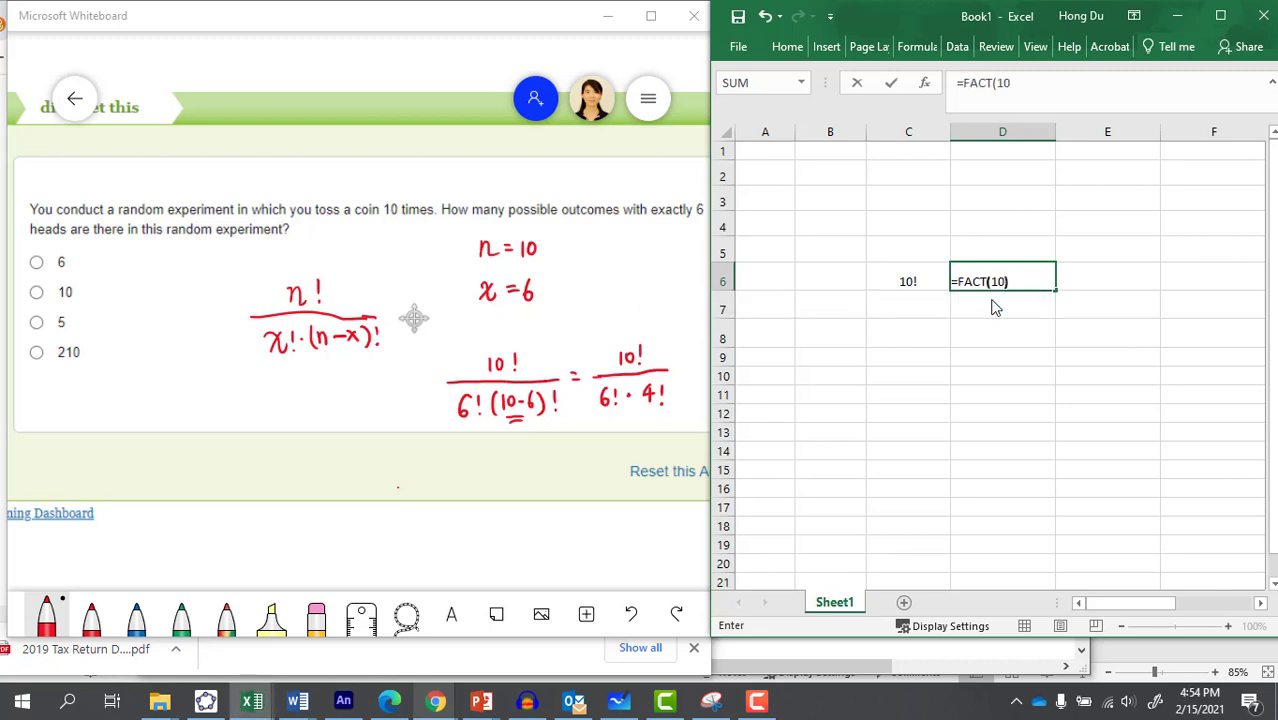
key("Return")
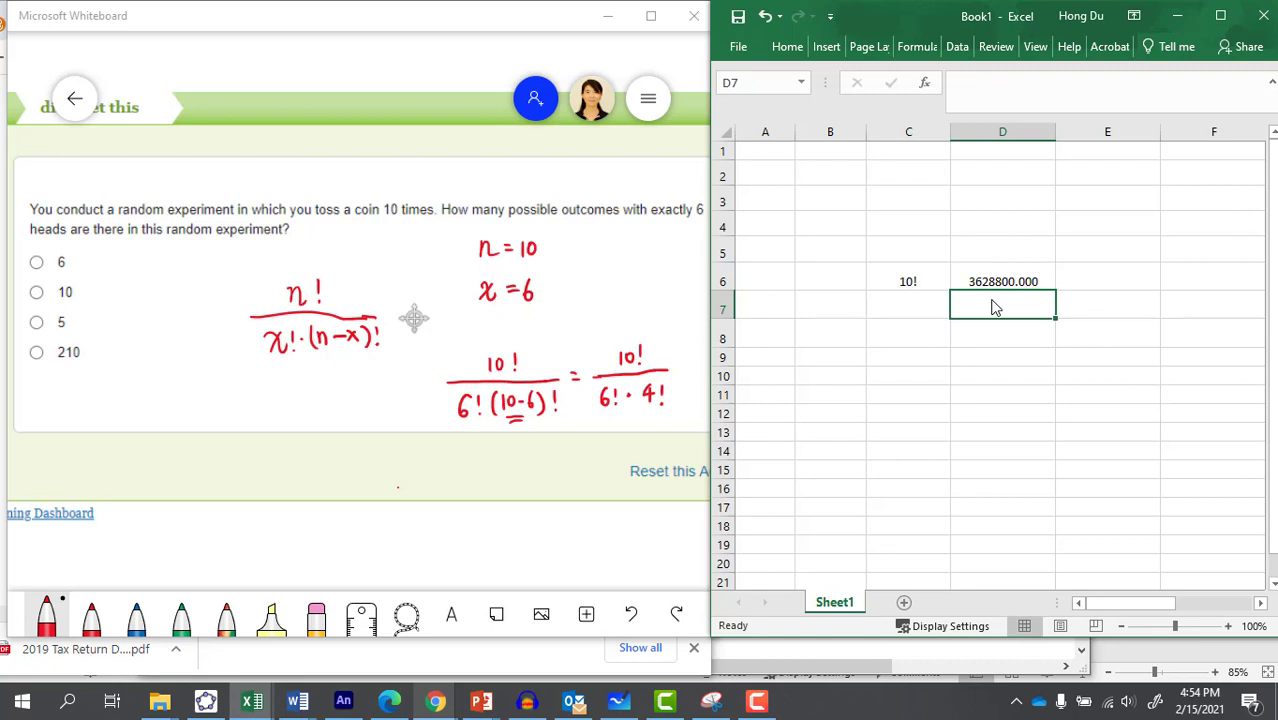
- Enter the label 6! in cell C7 and calculate it in D7 with =FACT(6)
left_click(904, 302)
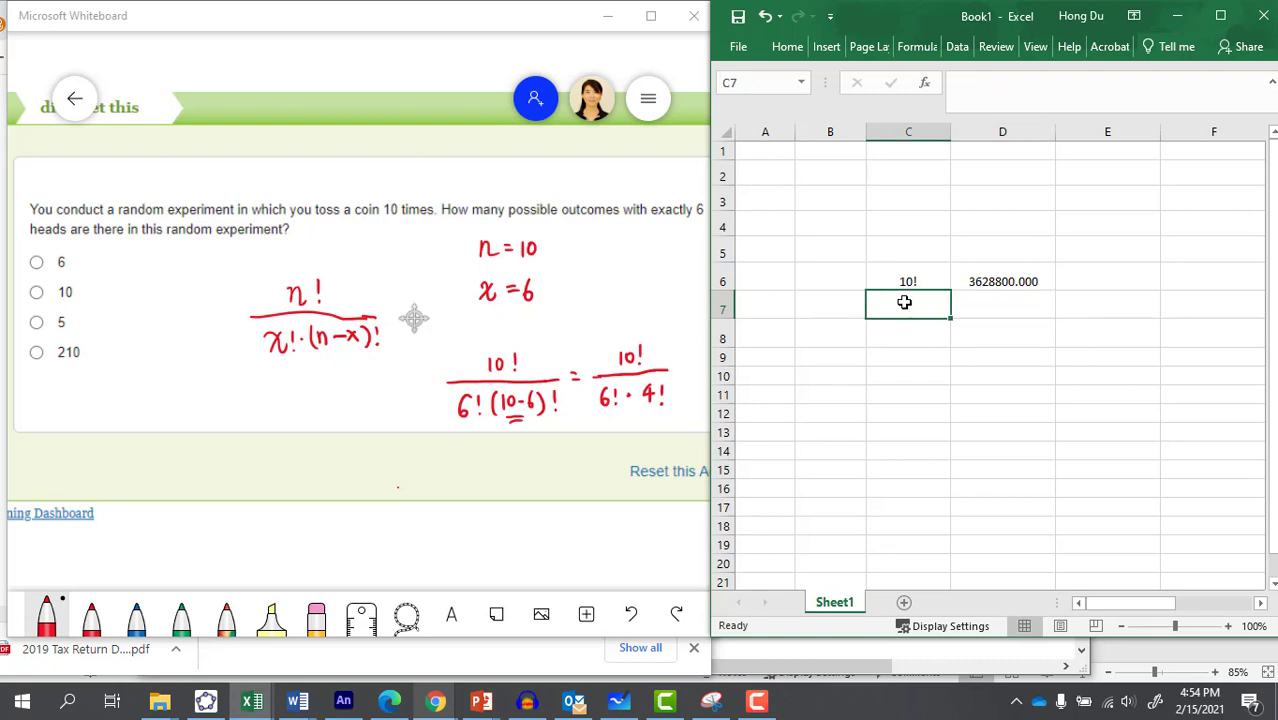
type("6!")
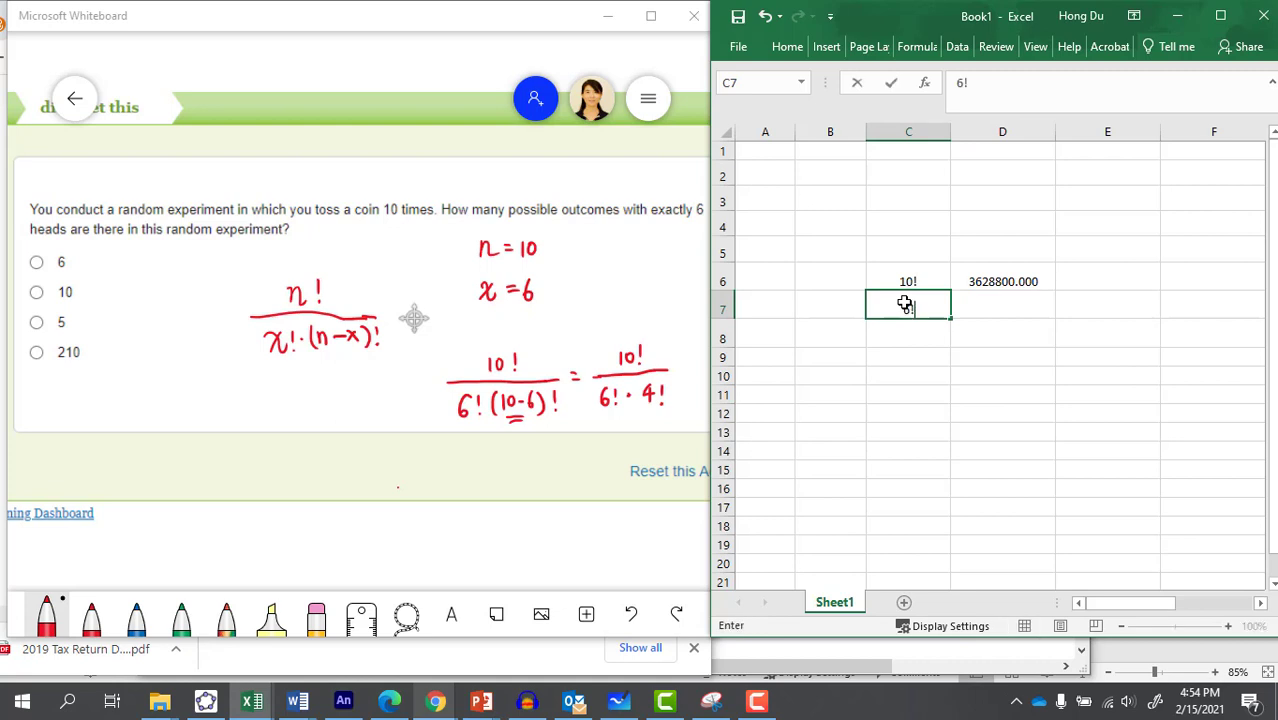
left_click(993, 302)
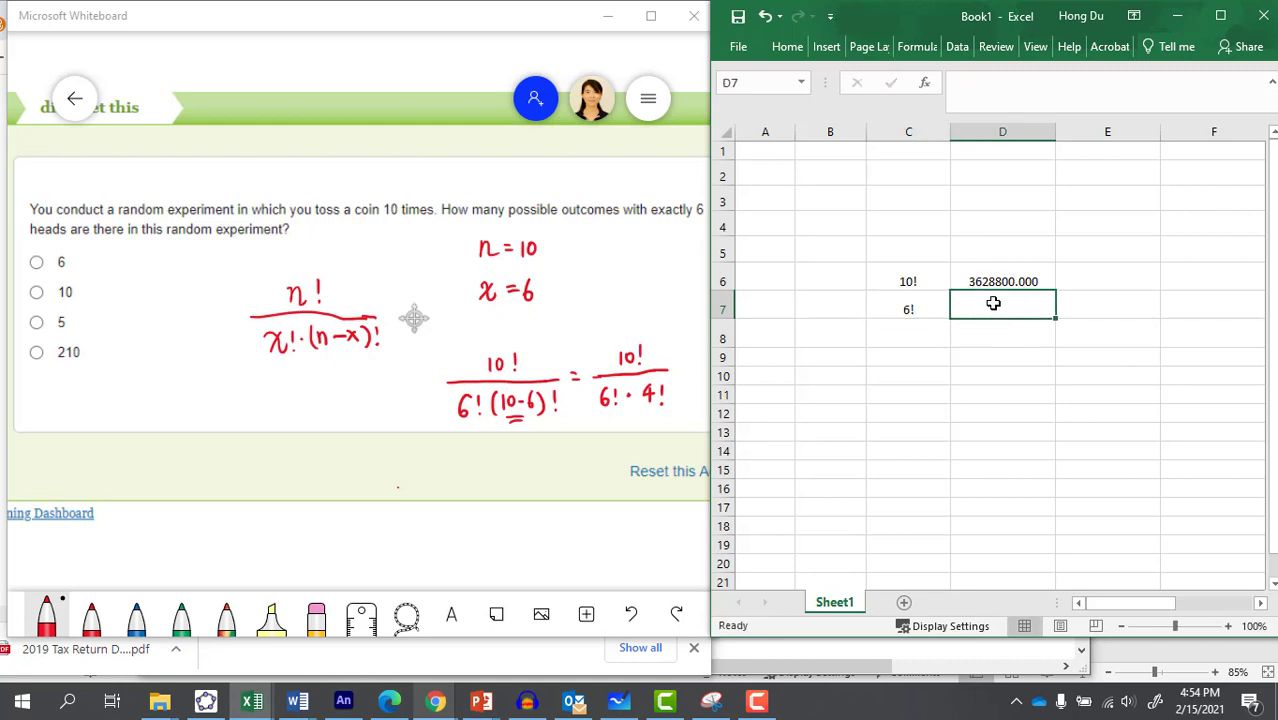
type("=fa")
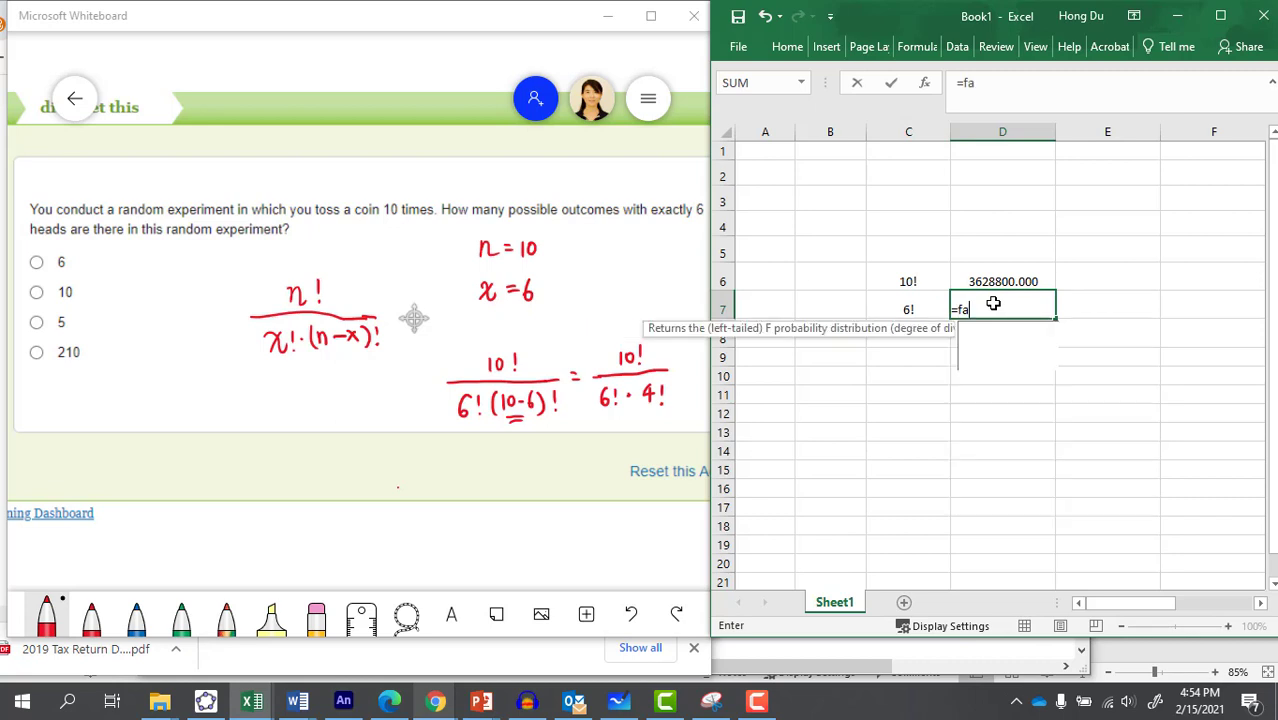
type("c")
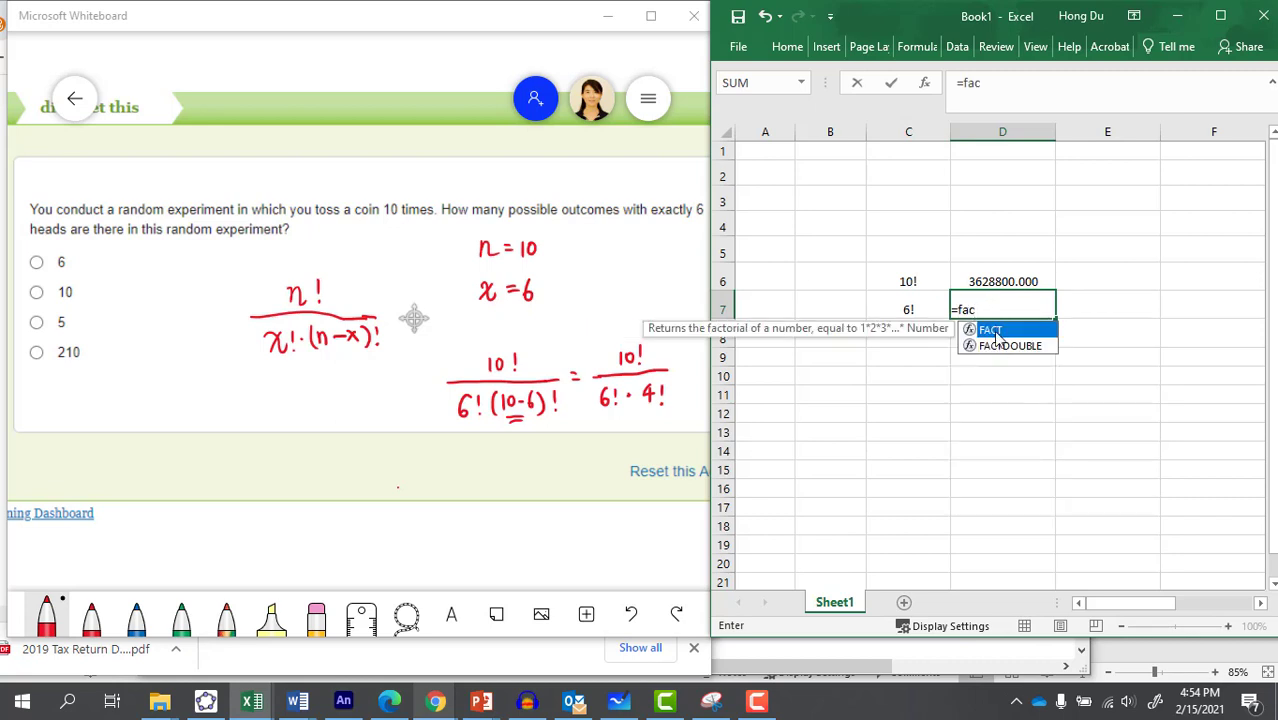
double_click(1000, 333)
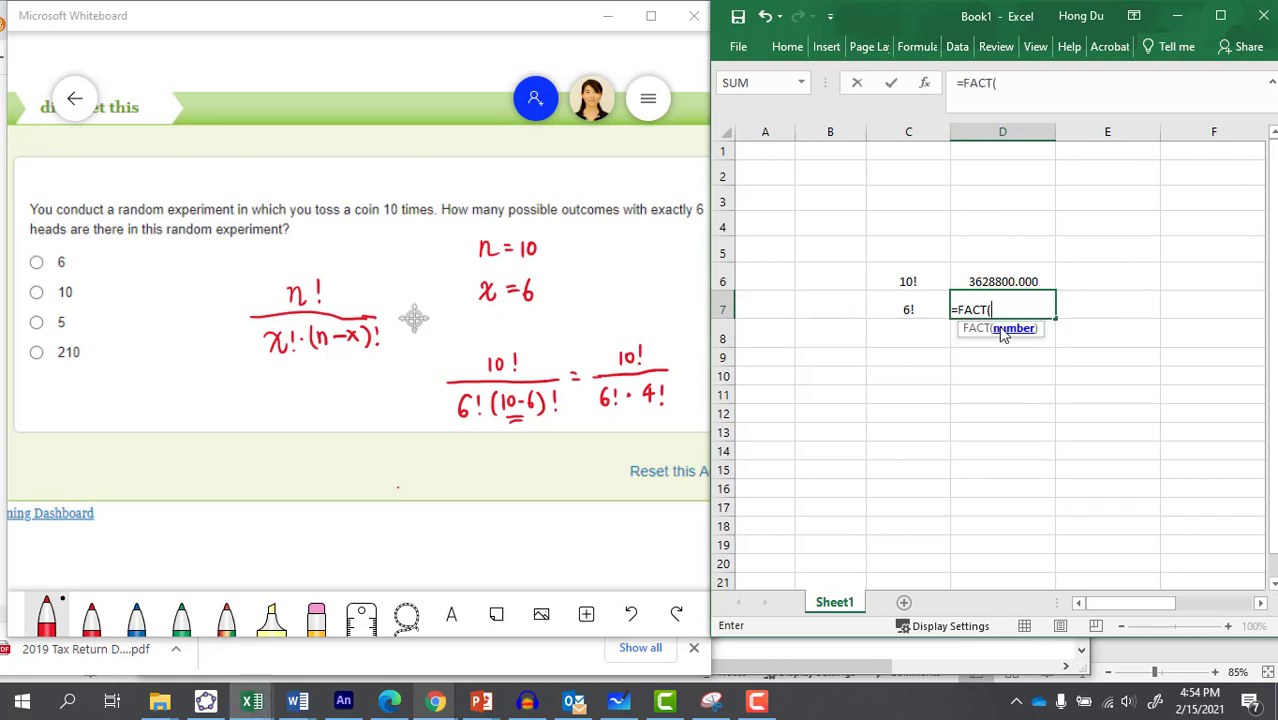
type("6)")
key("Return")
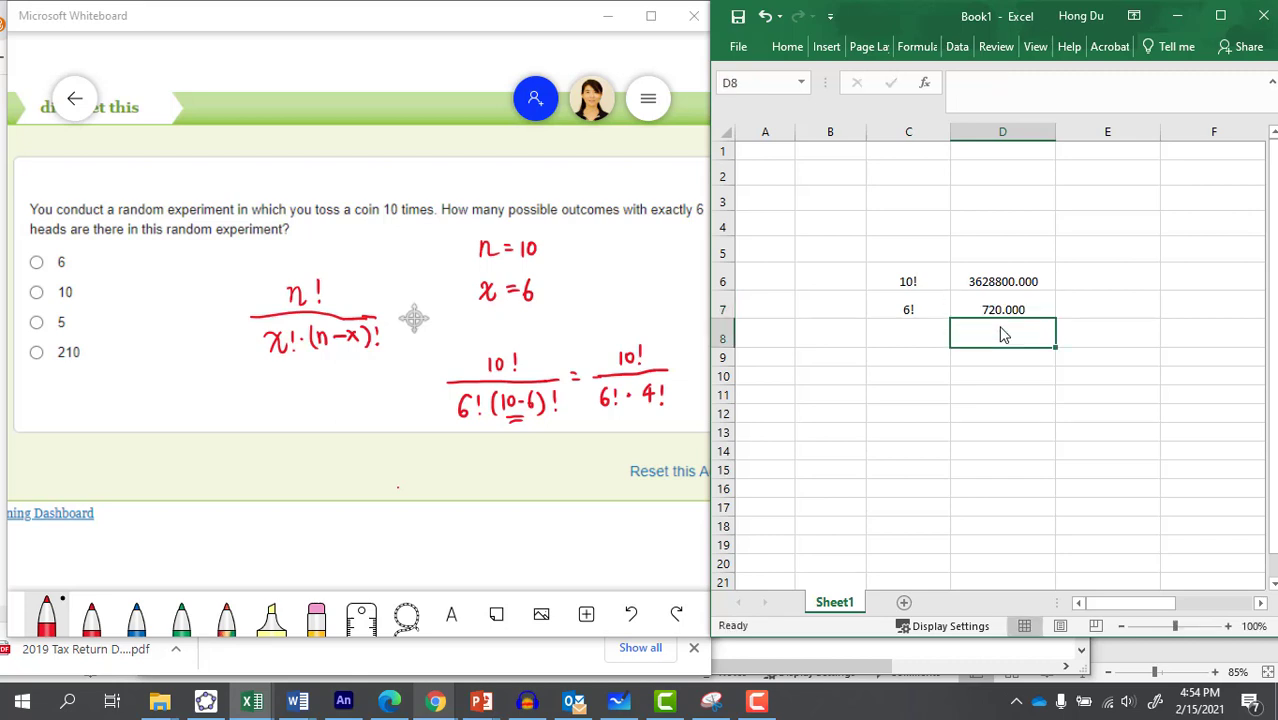
- Enter the label 4! in cell C8 and calculate it in D8 with =FACT(4)
left_click(905, 337)
type("4!")
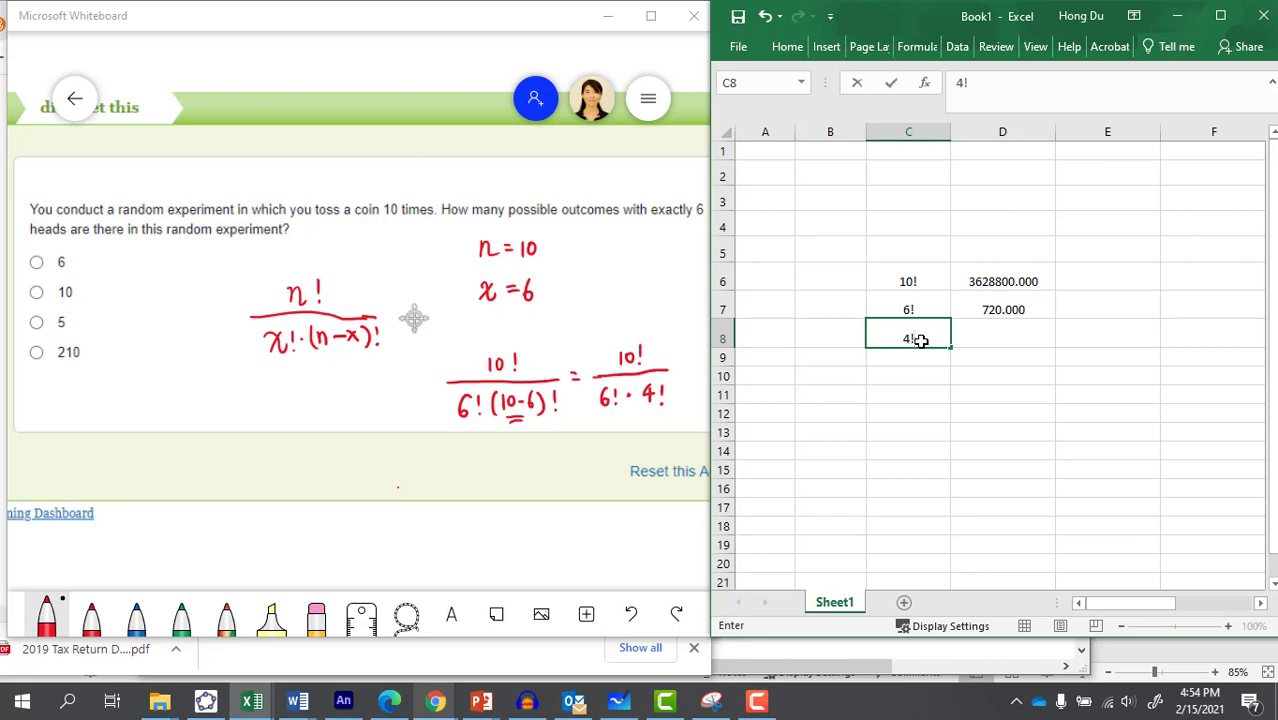
key("Tab")
type("=")
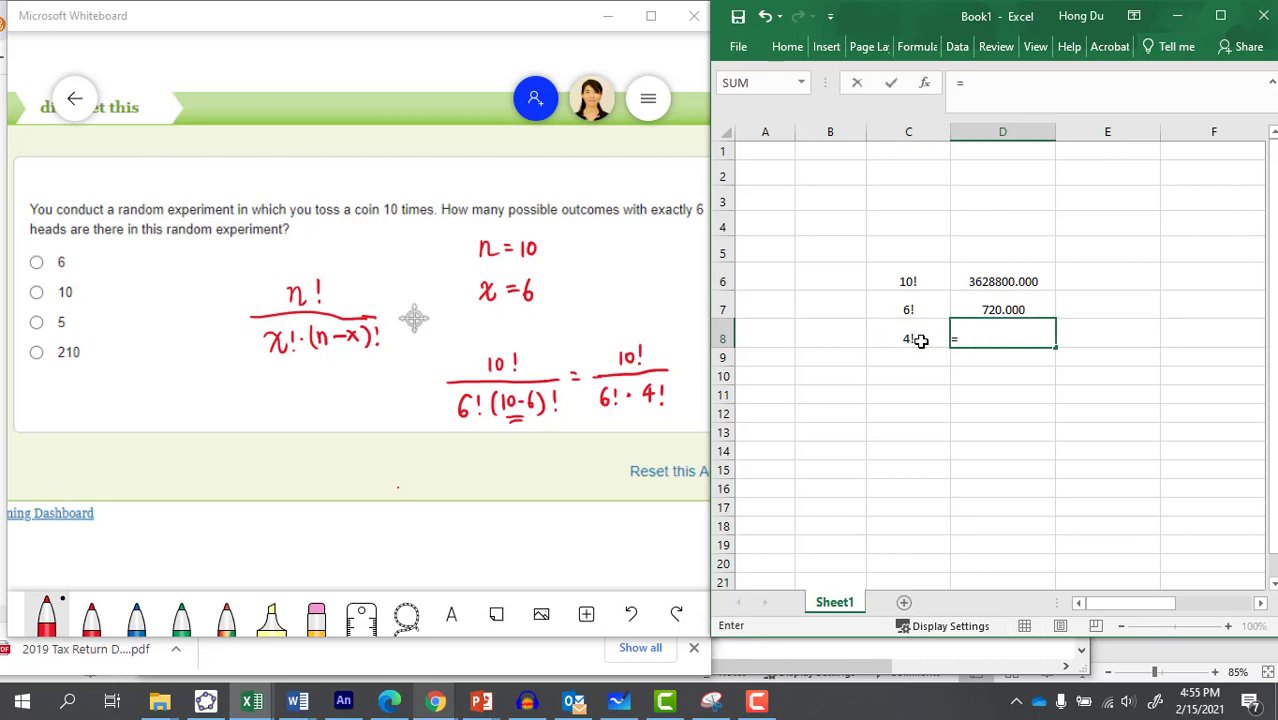
type("fac")
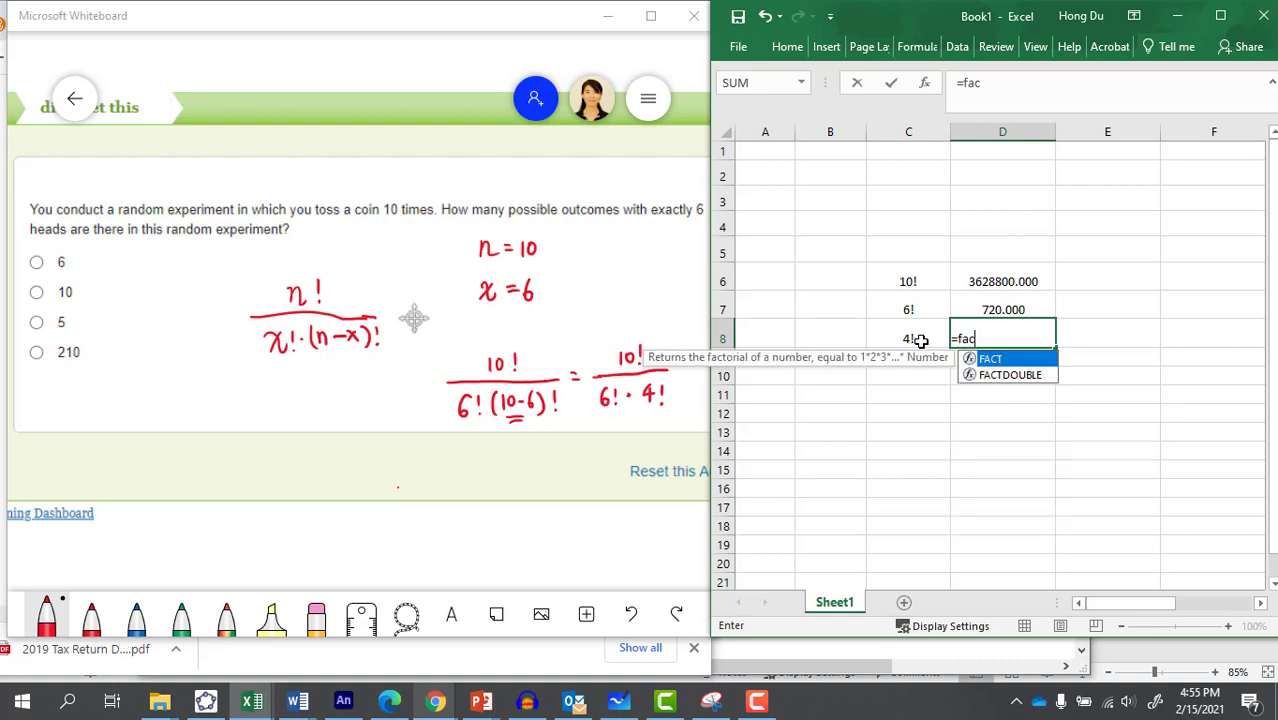
type("t(4)")
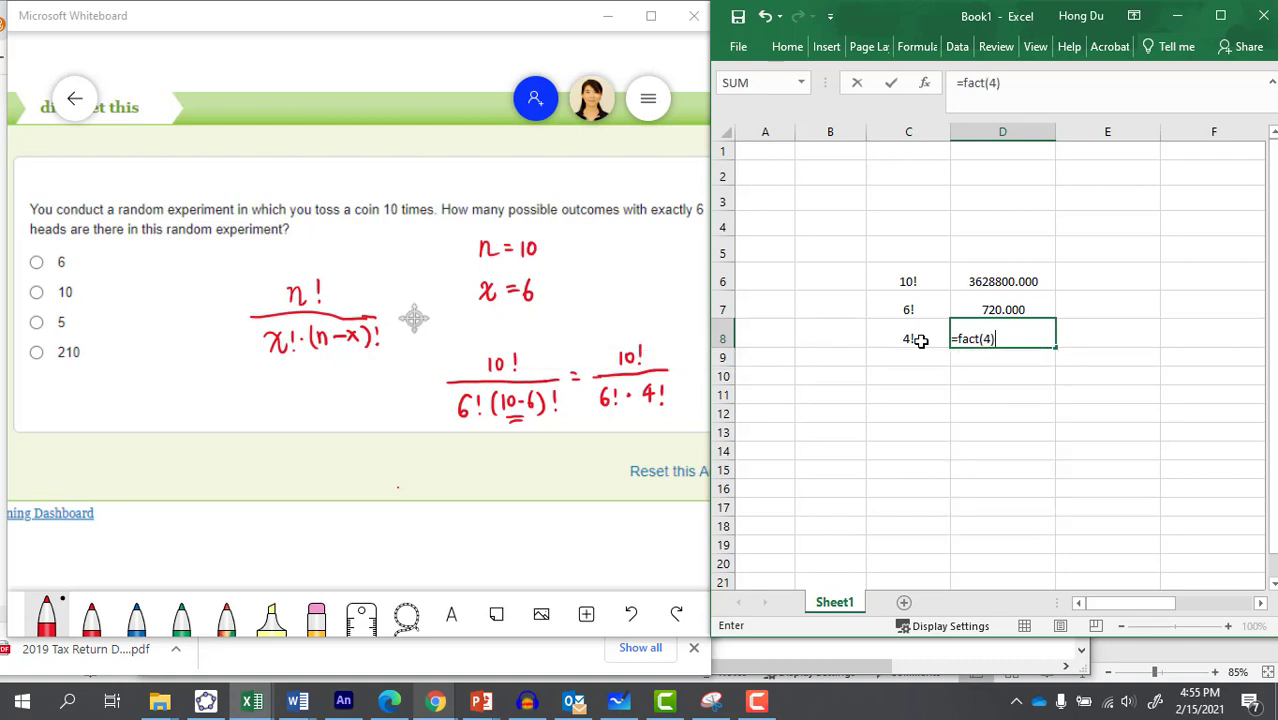
key("ctrl+Return")
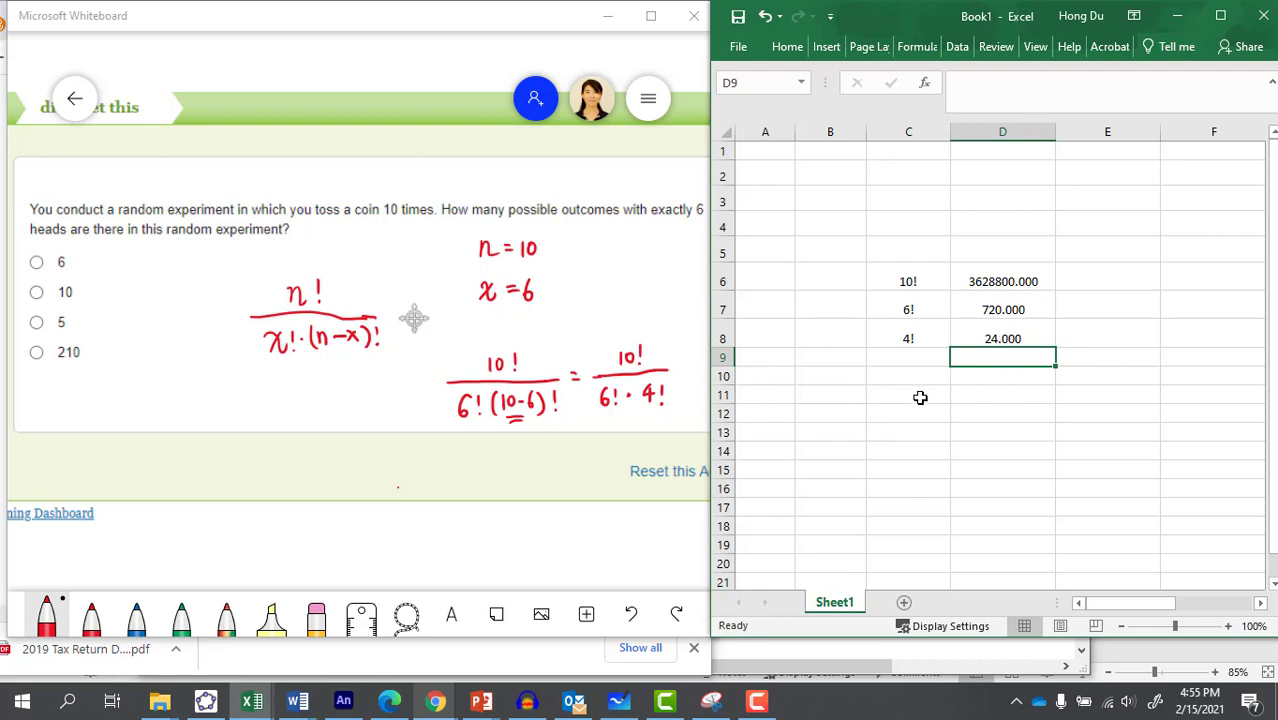
- Calculate the number of outcomes in cell D10 with the formula =D6/(D7*D8)
left_click(974, 378)
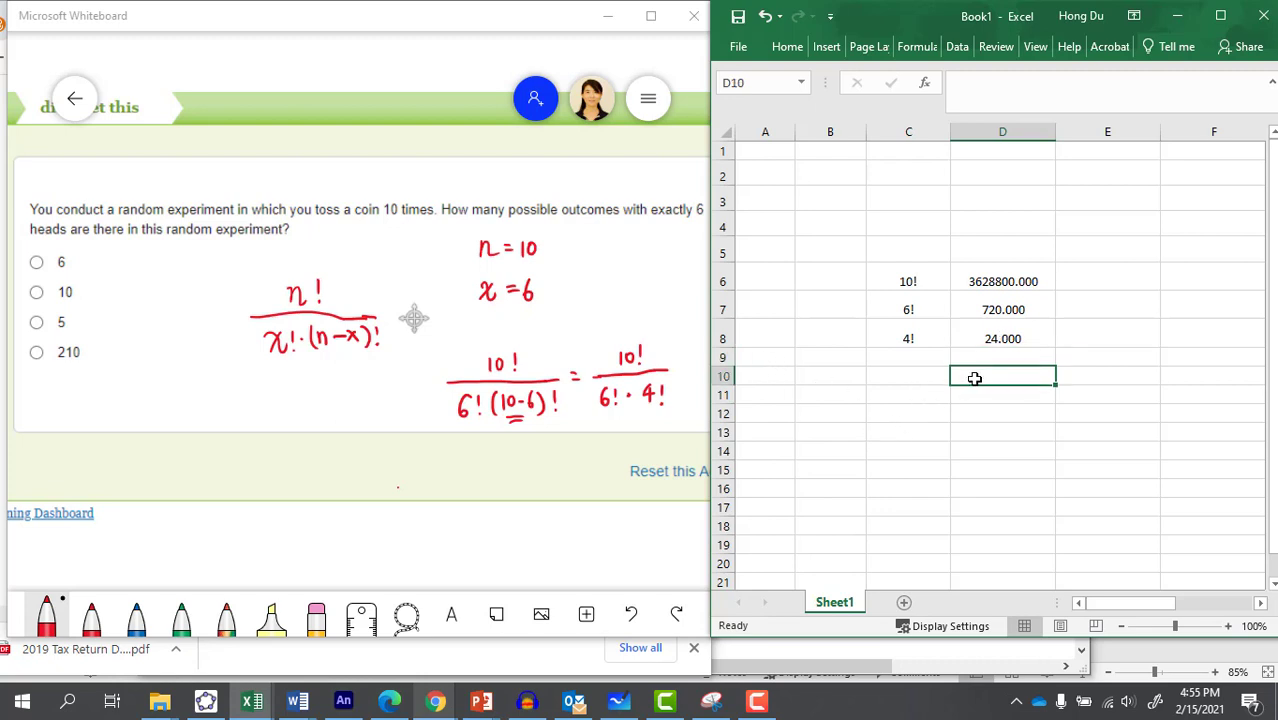
type("=")
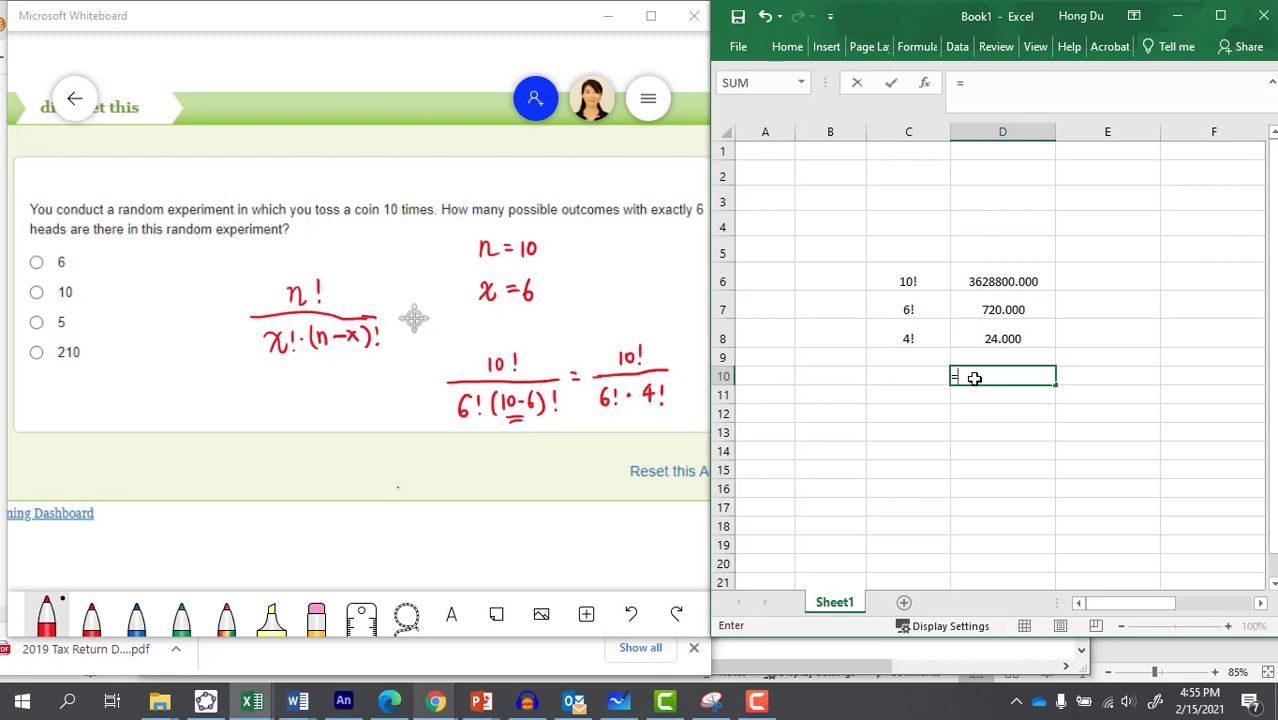
left_click(1018, 280)
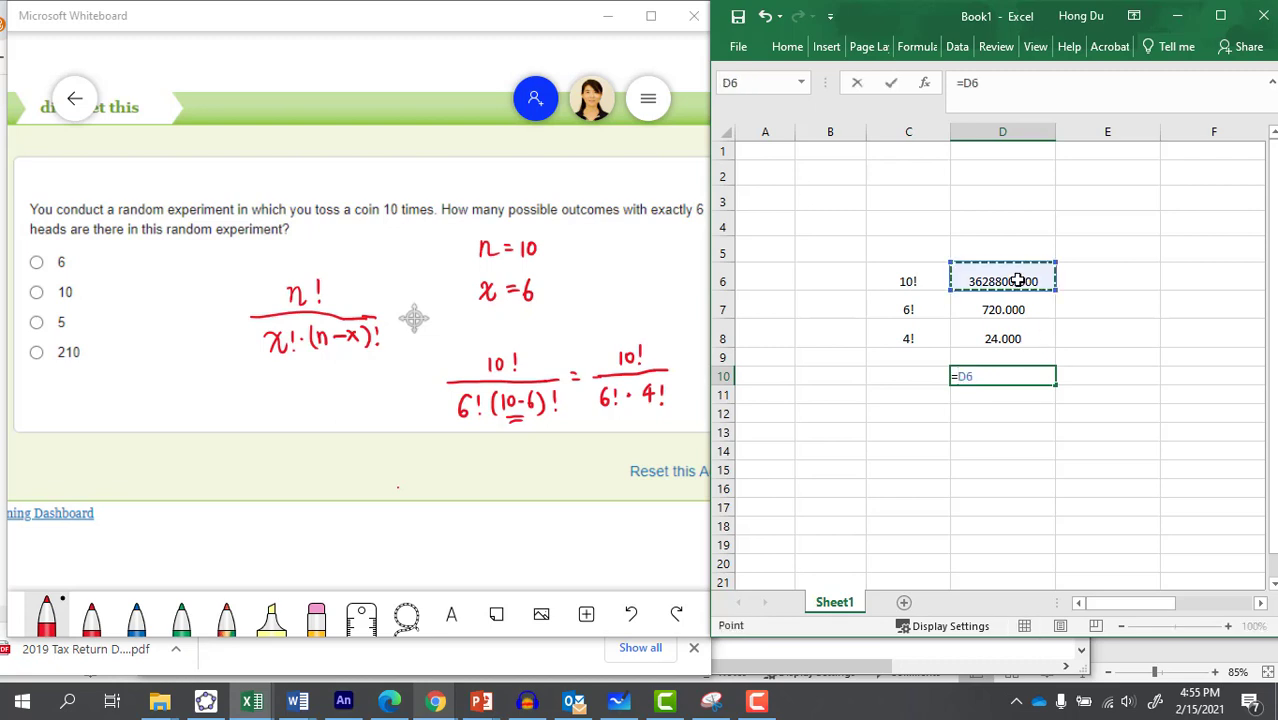
type("/")
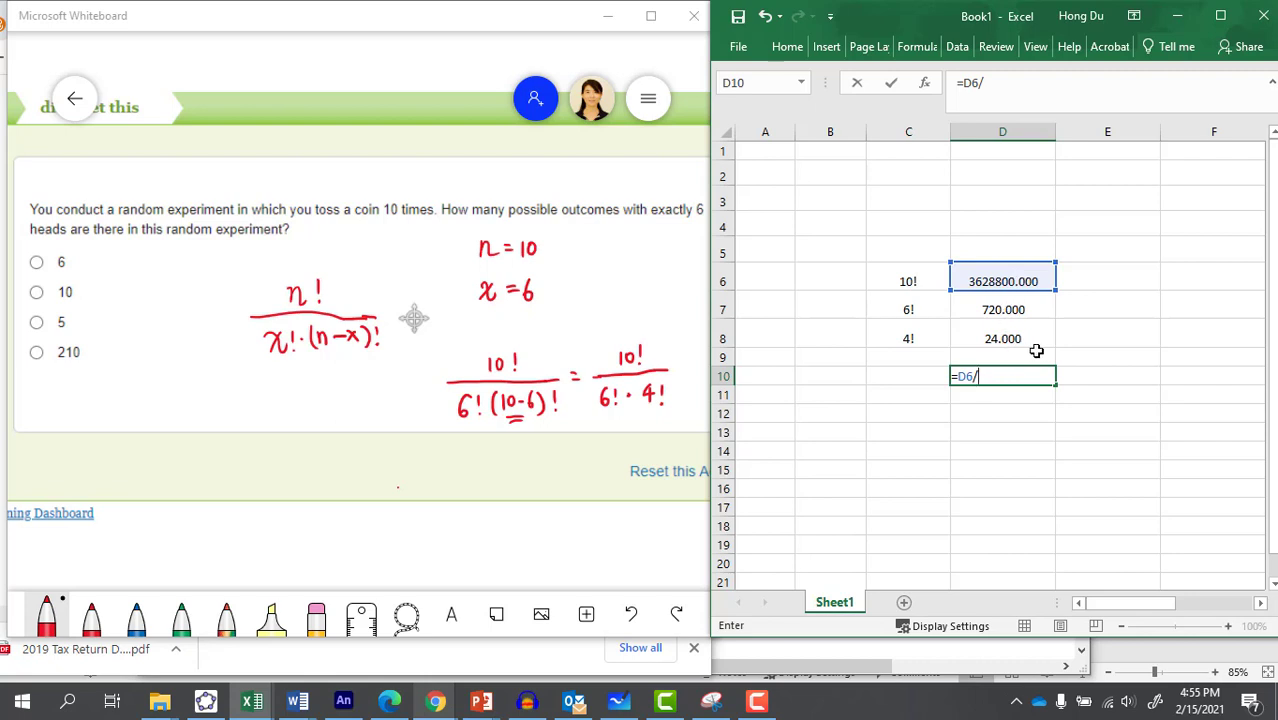
type("(")
left_click(1001, 310)
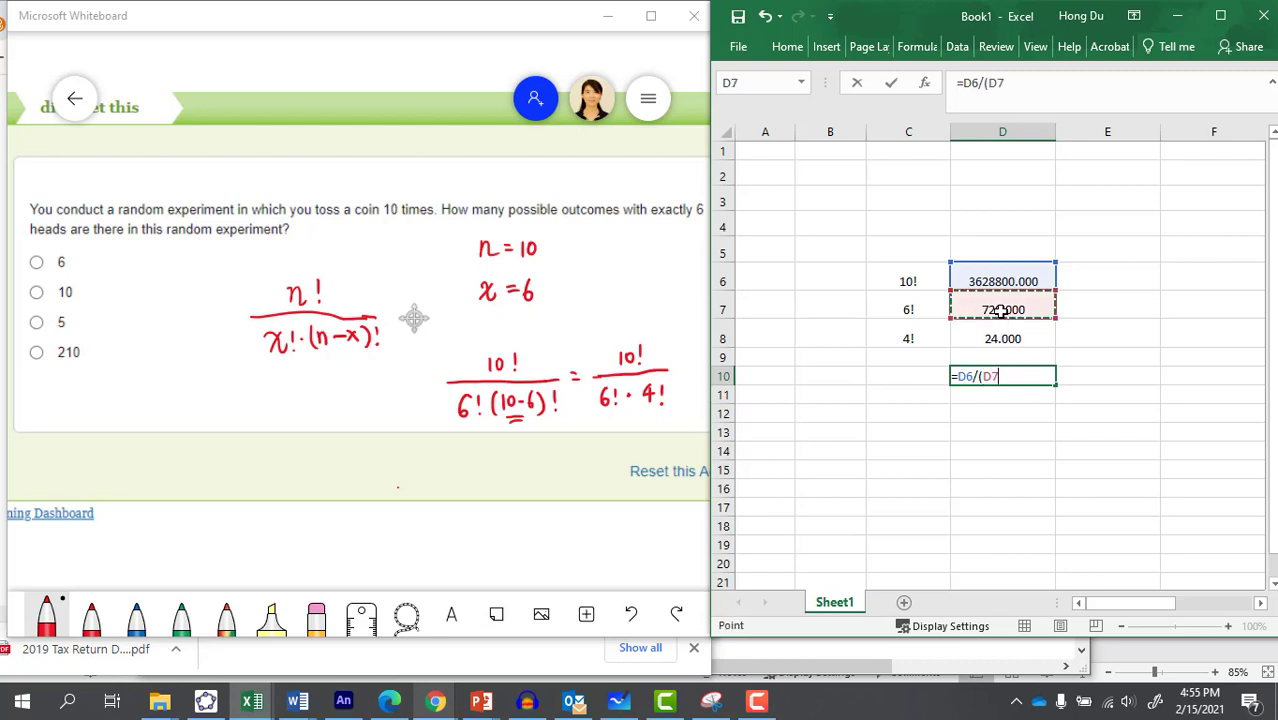
type("*")
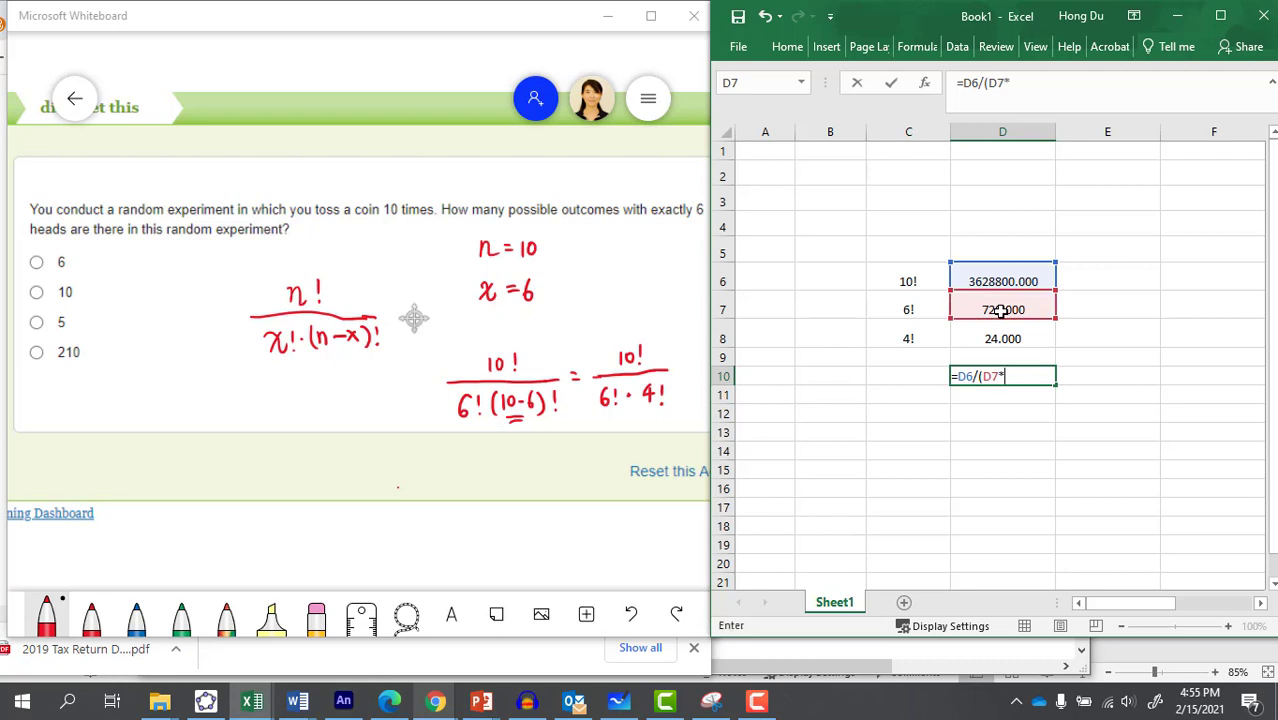
left_click(1008, 339)
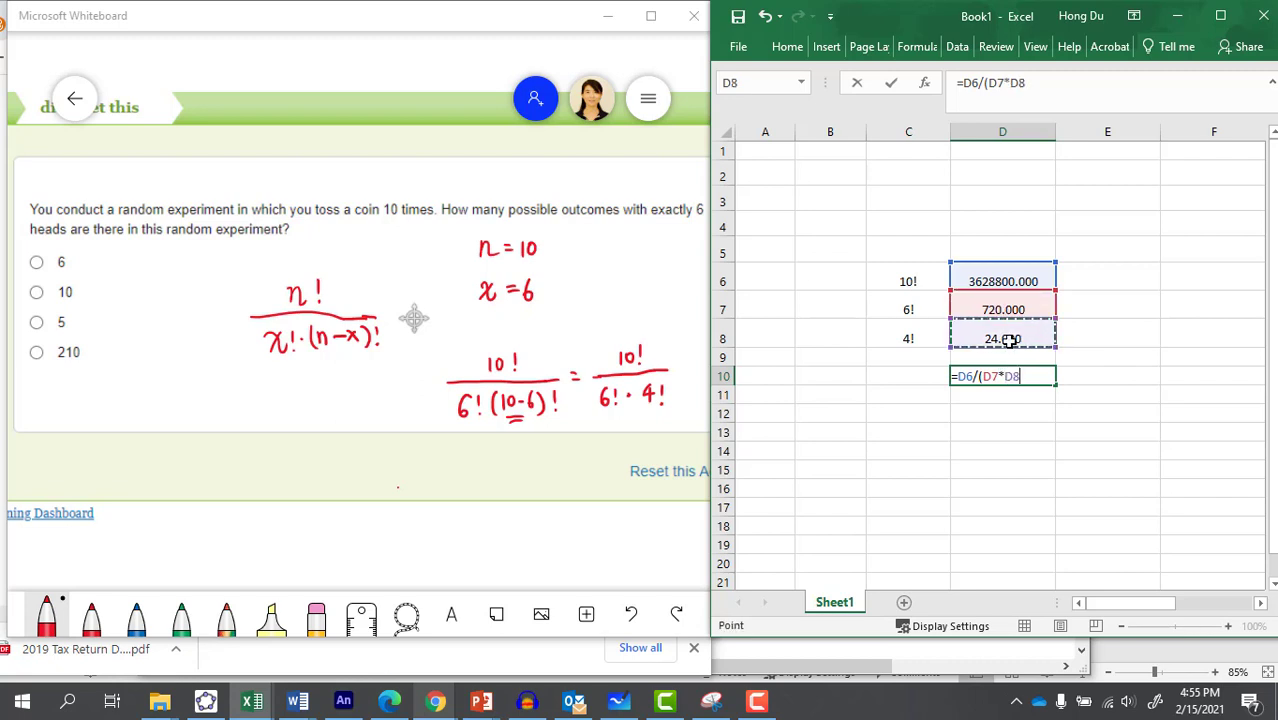
type(")")
key("Return")
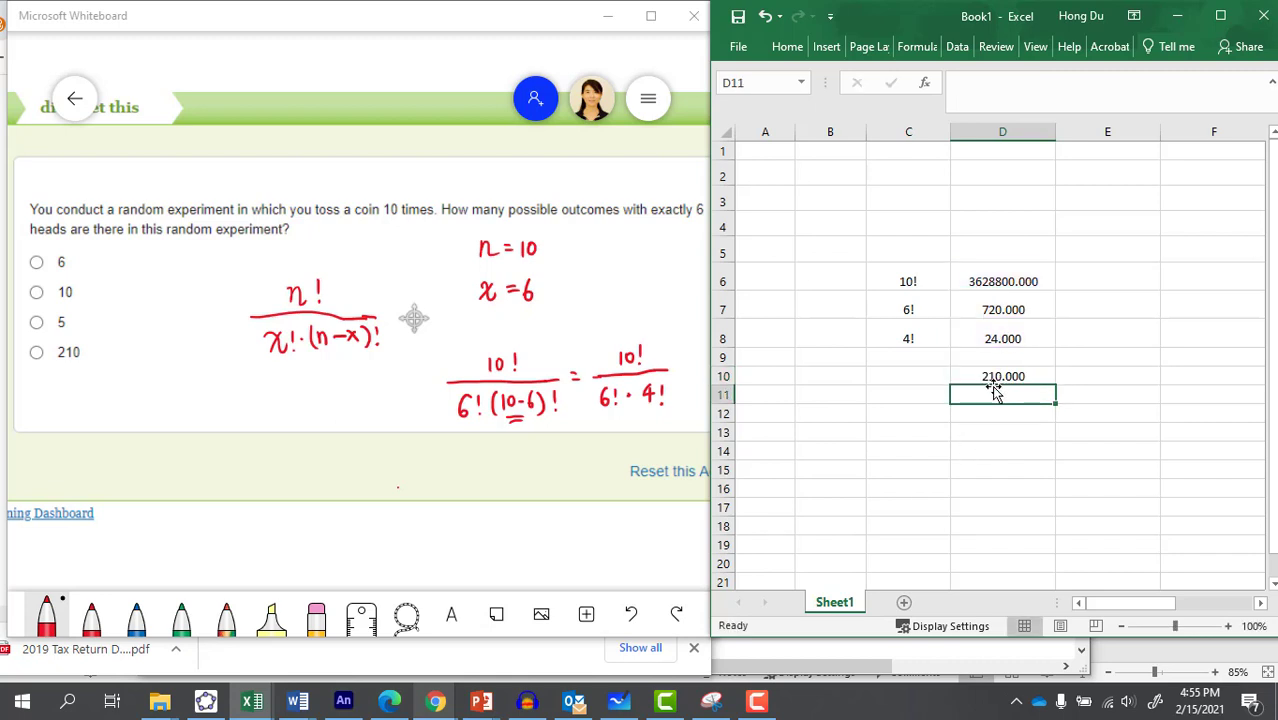
- Calculate the number of outcomes in a single formula in cell D13 with =FACT(10)/(FACT(6)*FACT(4))
left_click(1008, 378)
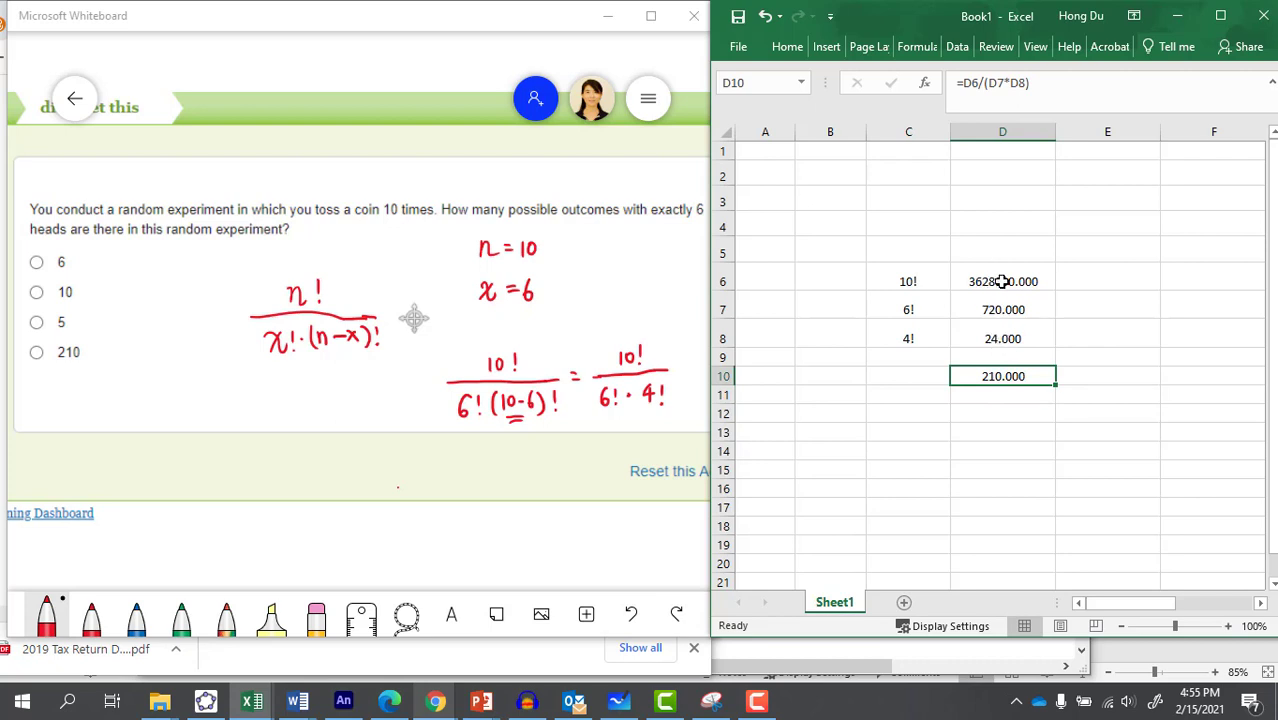
left_click(968, 432)
type("=")
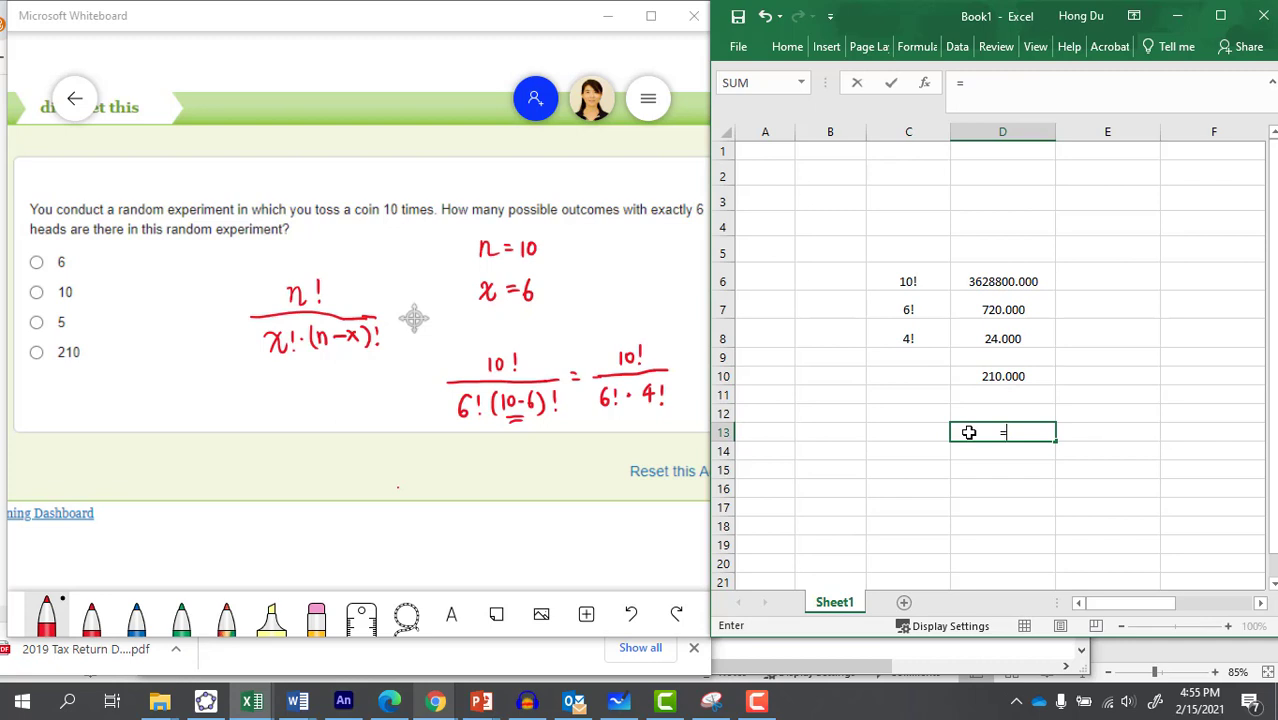
type("fact(10")
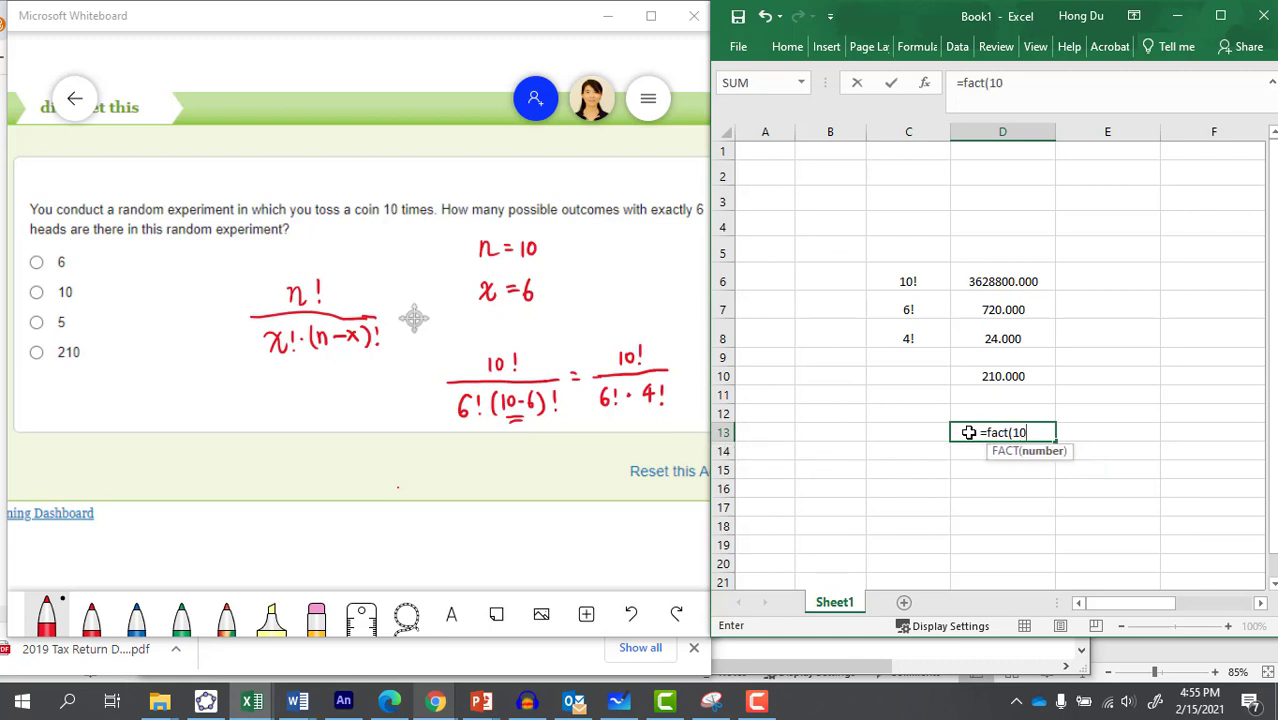
type(")/")
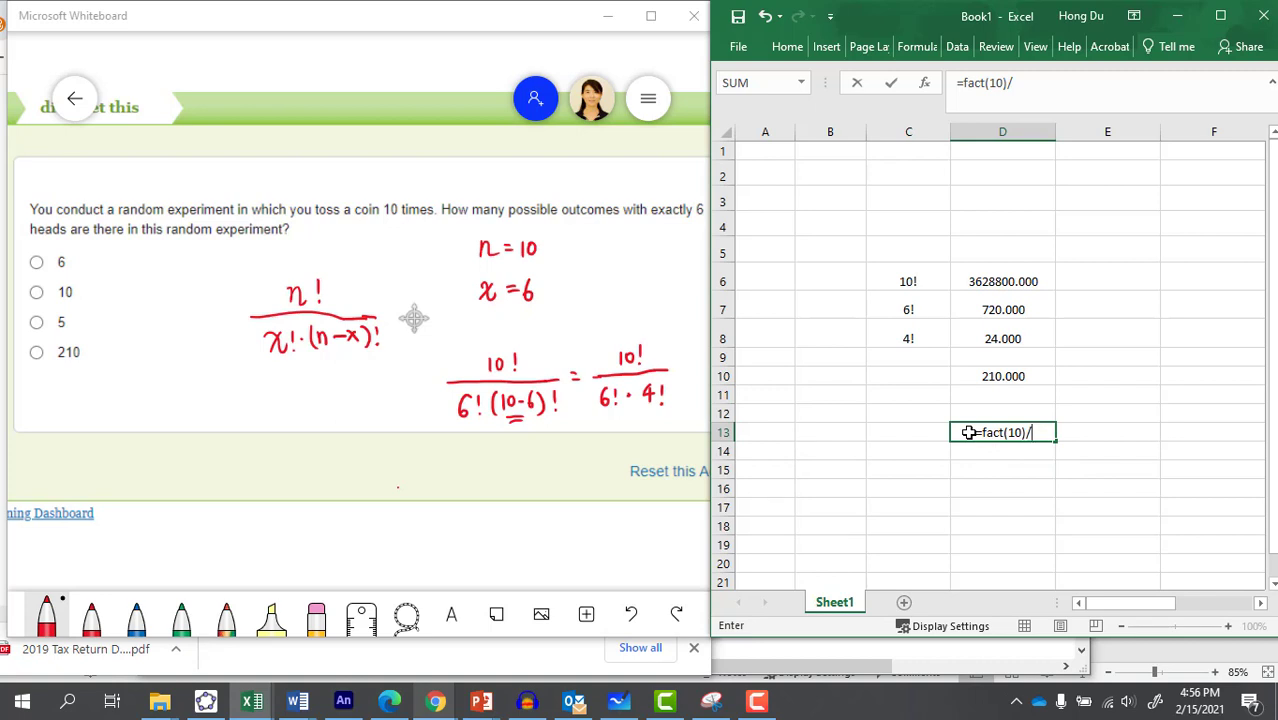
type("(fact")
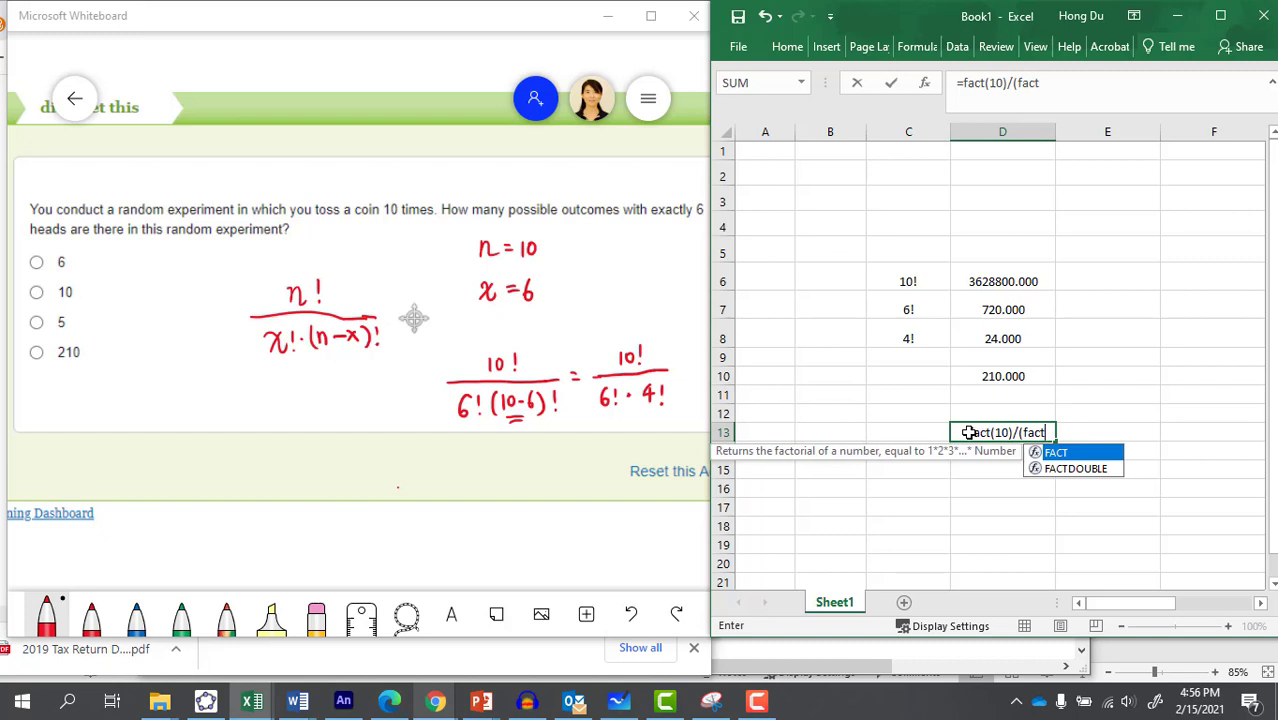
type("(6)")
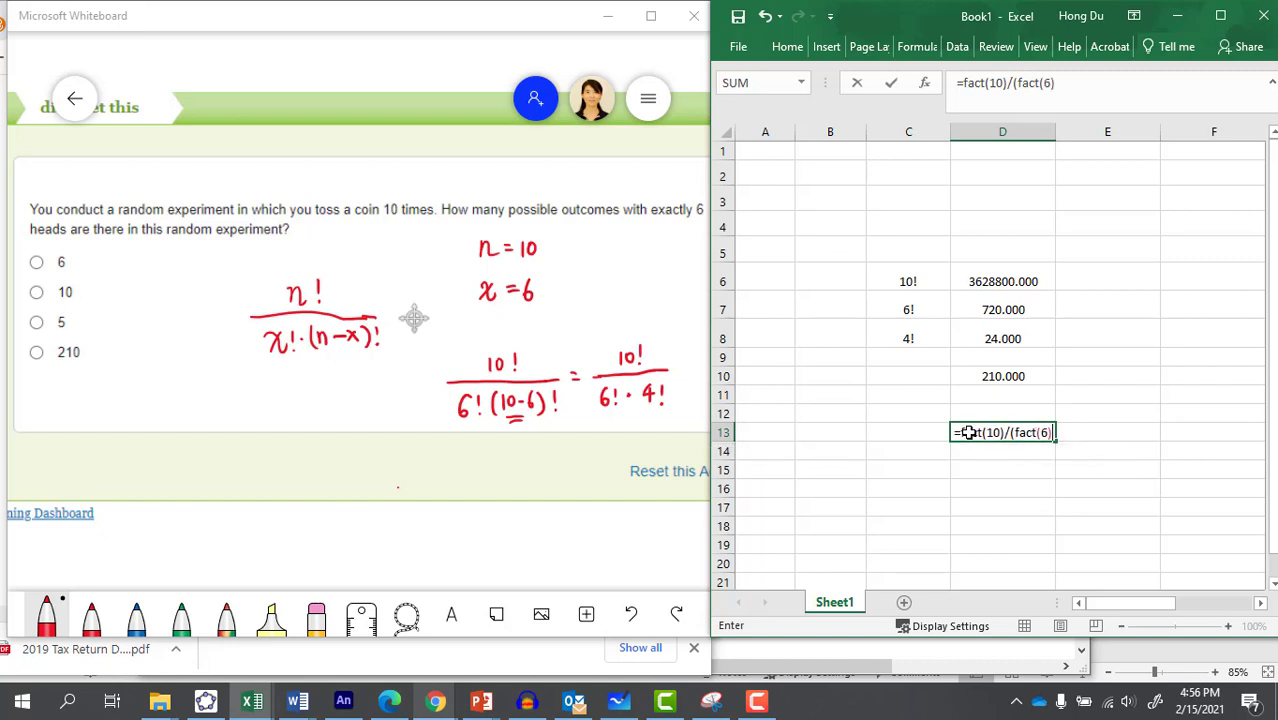
type("*")
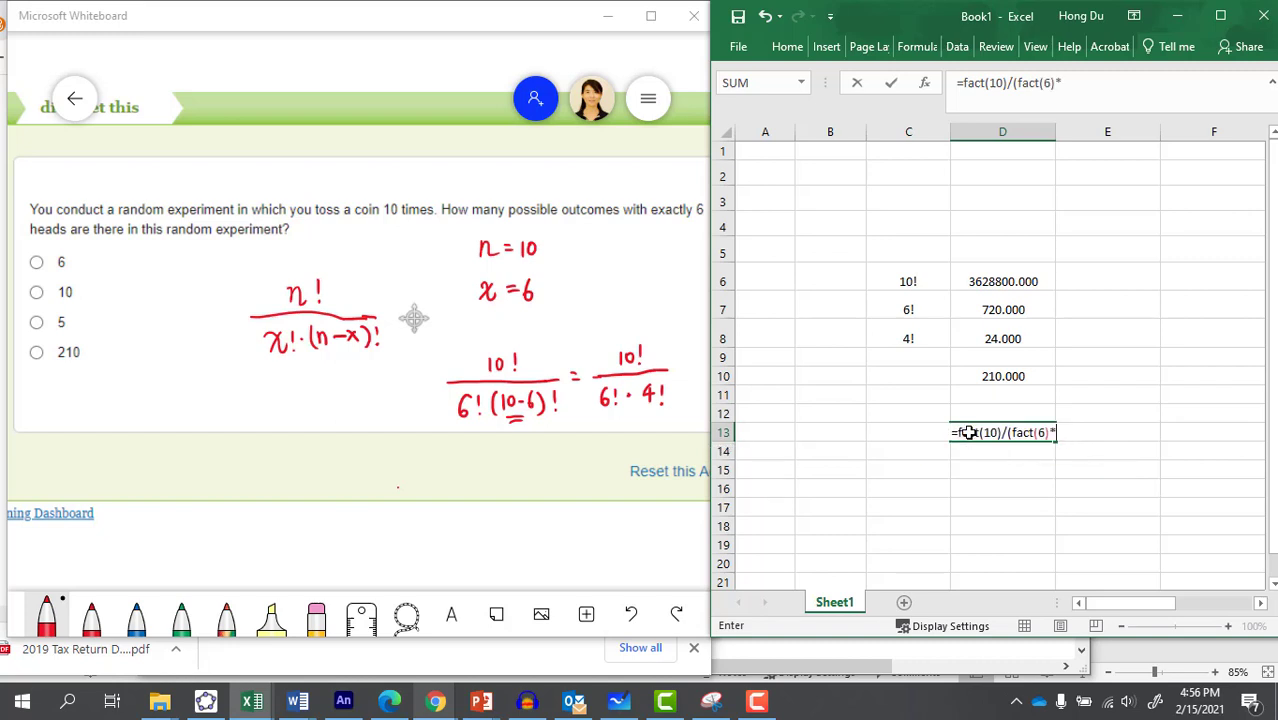
type("fact")
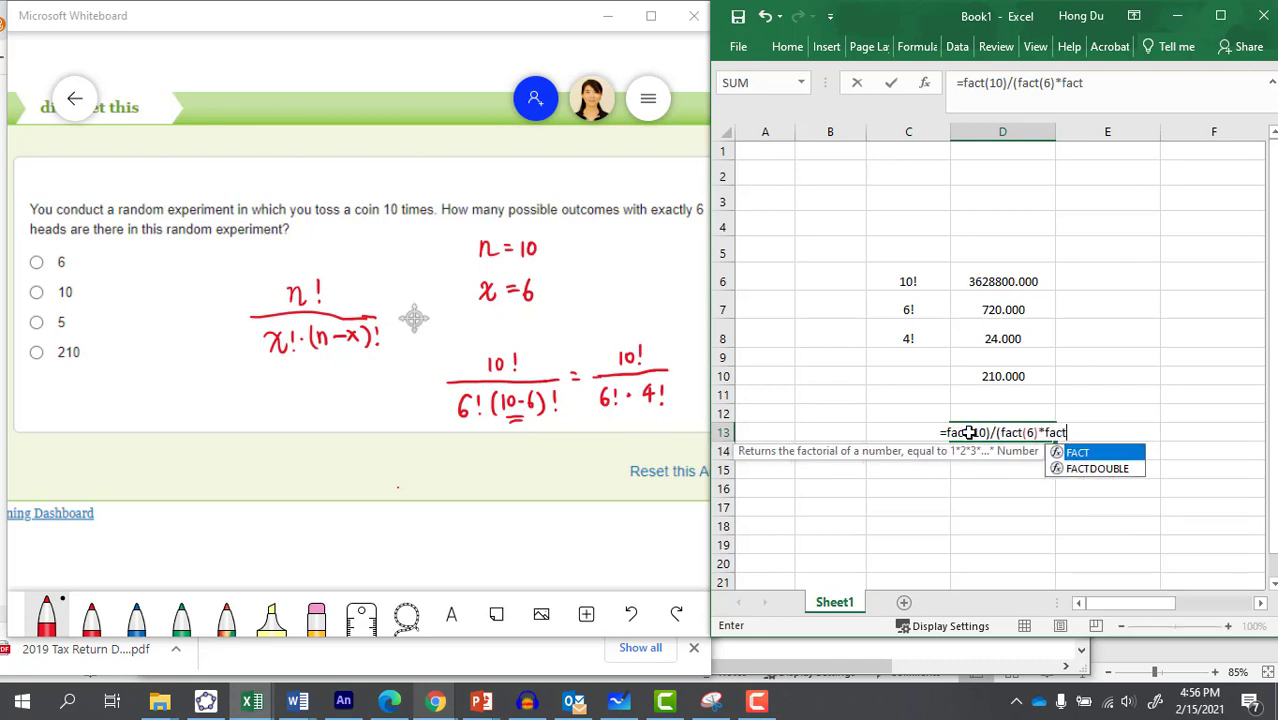
type("(4))")
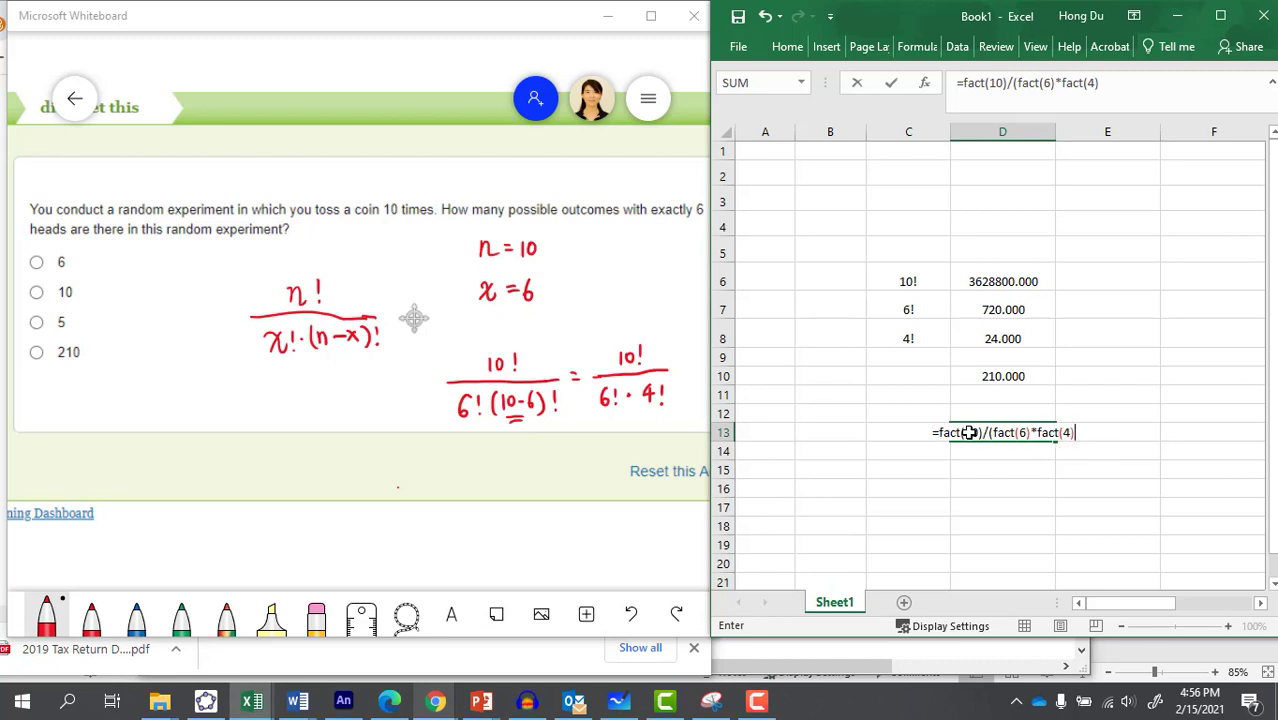
type(")")
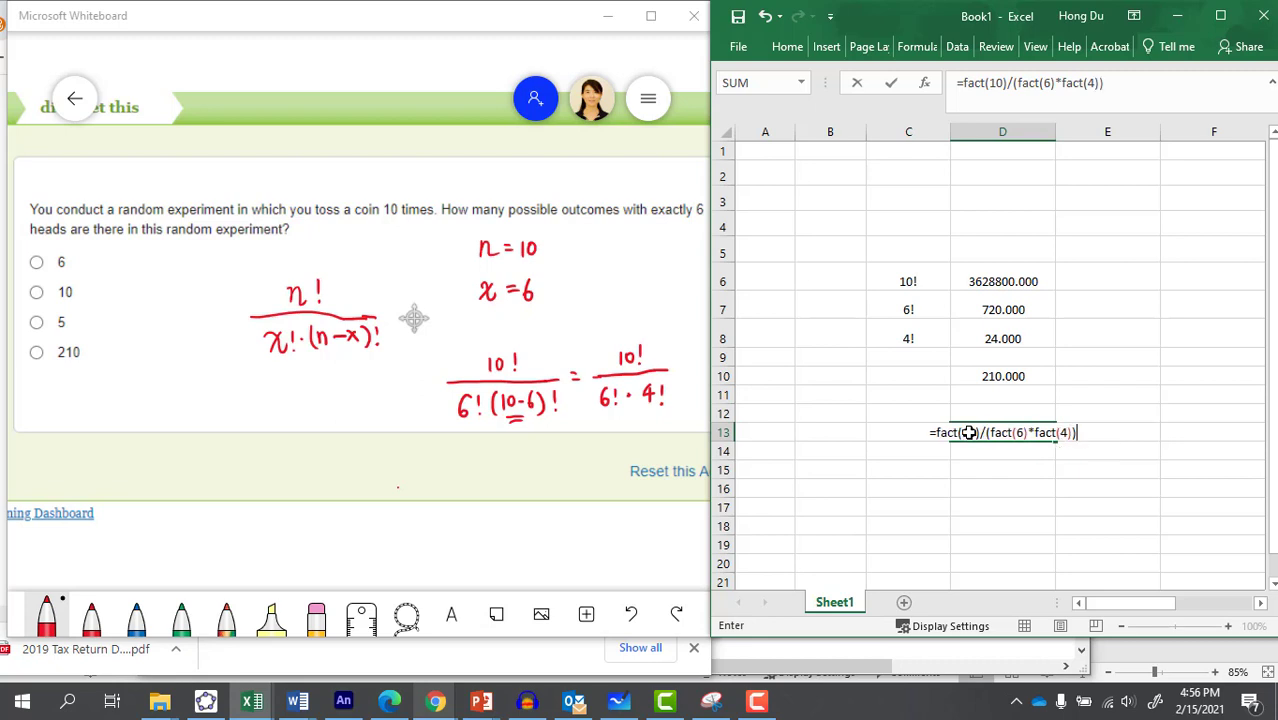
key("Return")
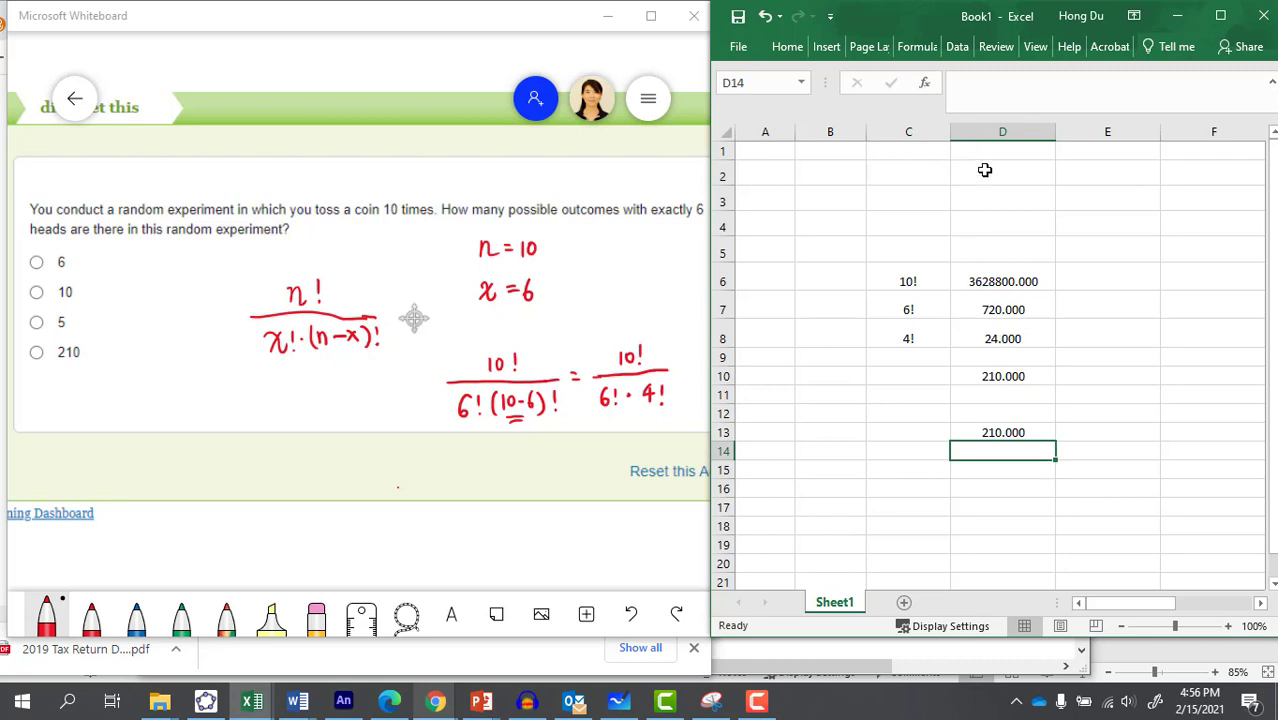
- Format all of column D as numbers with 0 decimal places
left_click(990, 131)
right_click(990, 131)
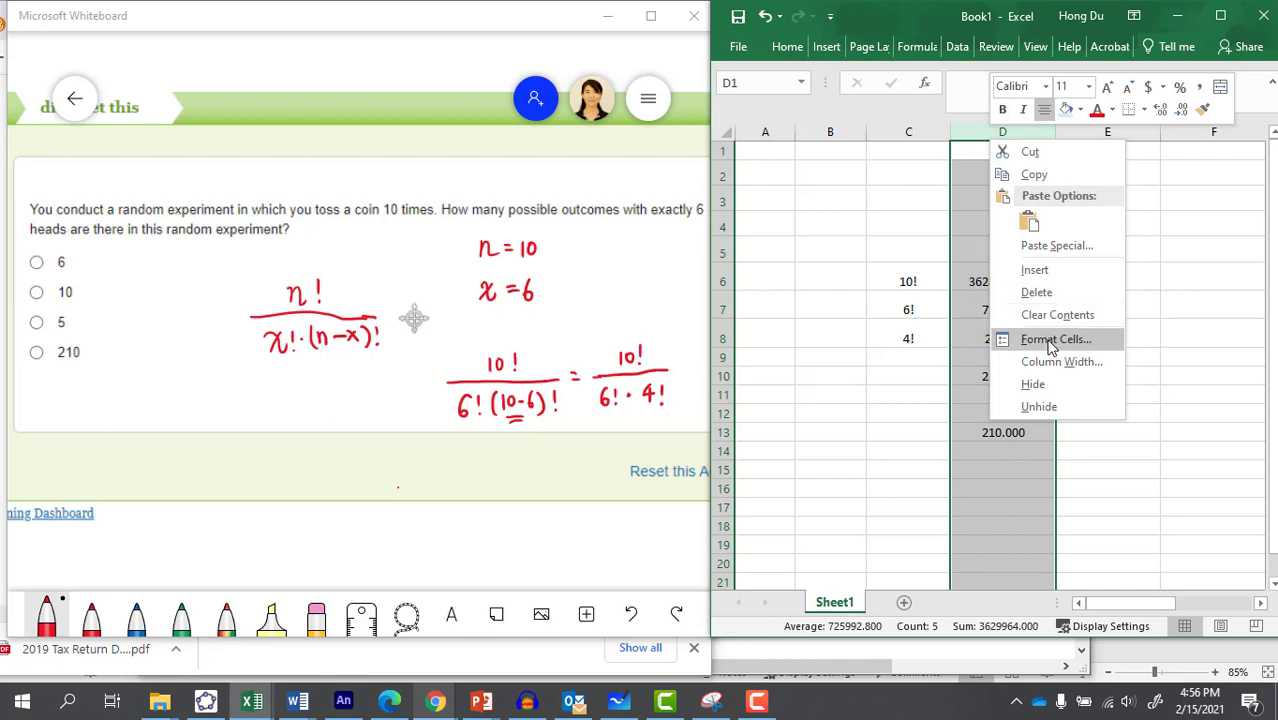
left_click(1051, 341)
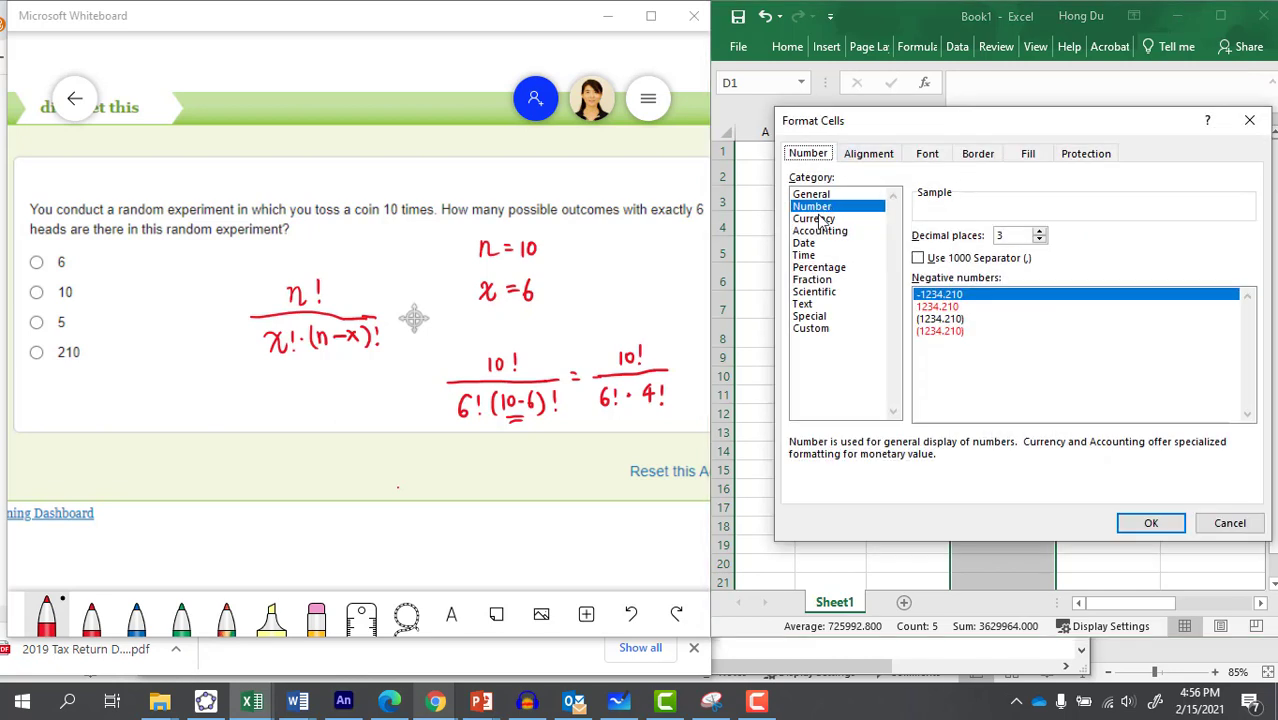
left_click(1040, 240)
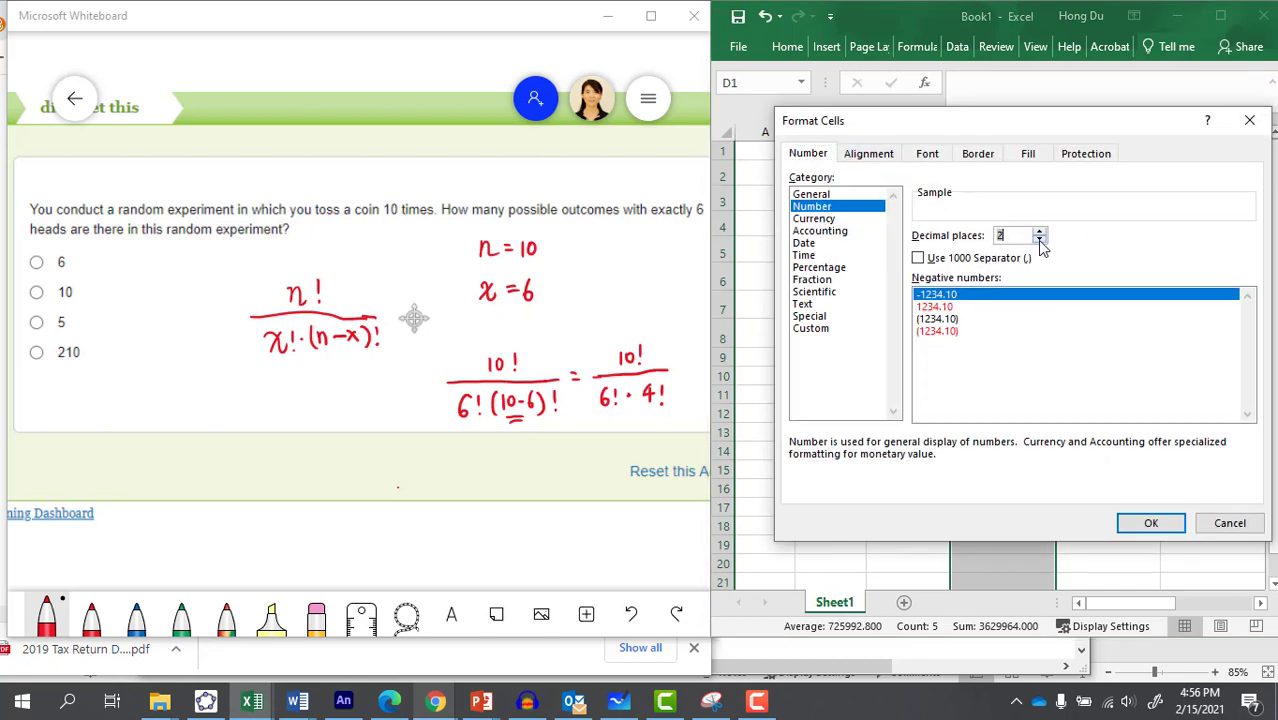
left_click(1040, 240)
left_click(1040, 240)
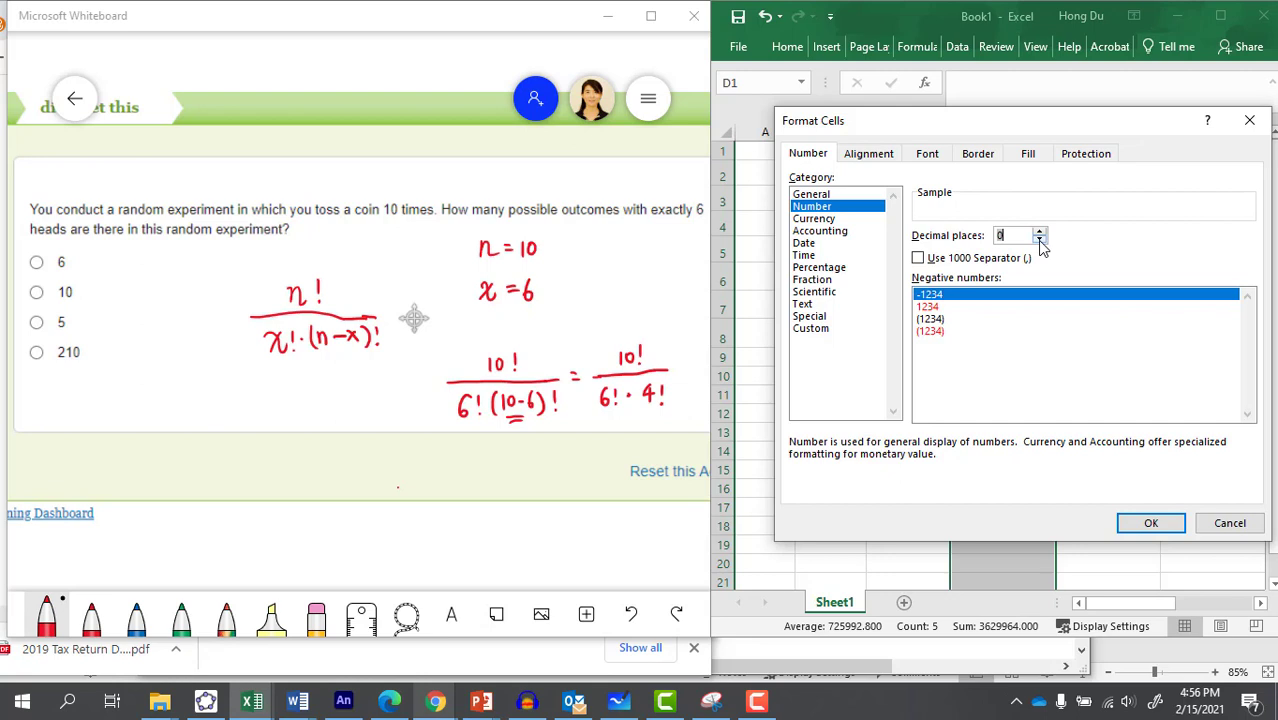
left_click(1150, 524)
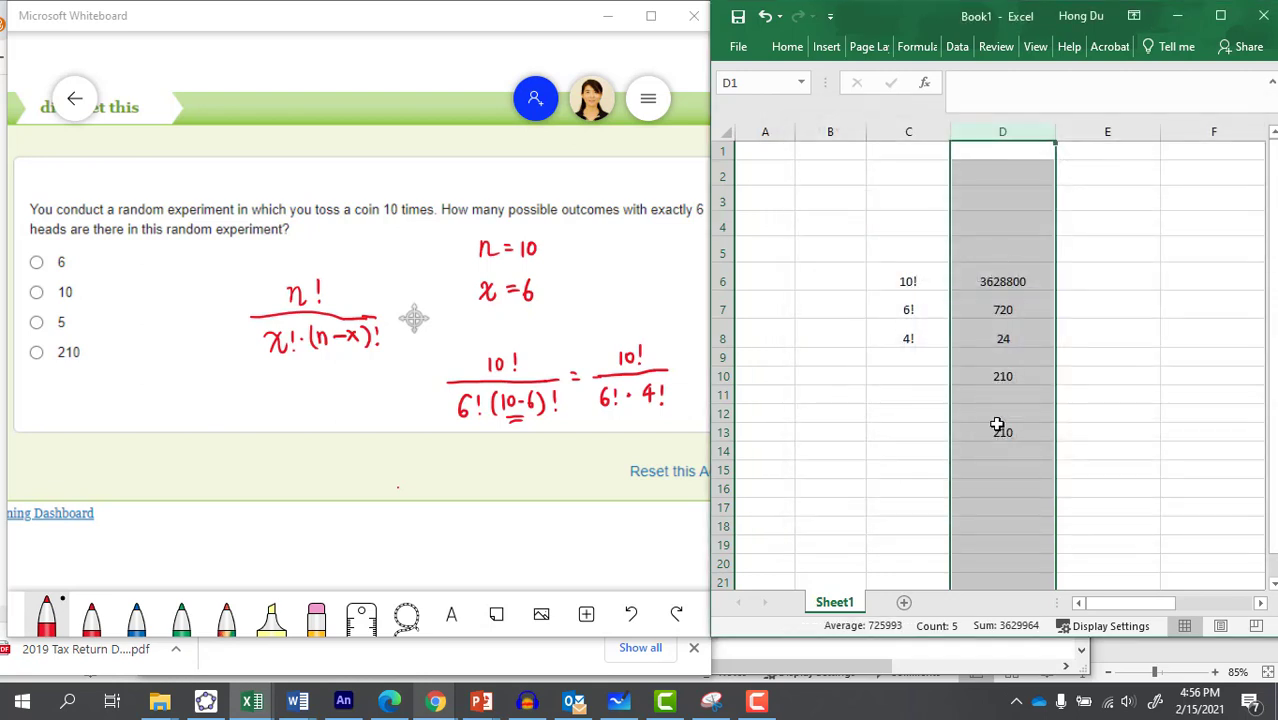
- Compare the formulas in cells D10 and D13, and calculate the combinations directly in cell D15 with =COMBIN(10,6)
left_click(1003, 375)
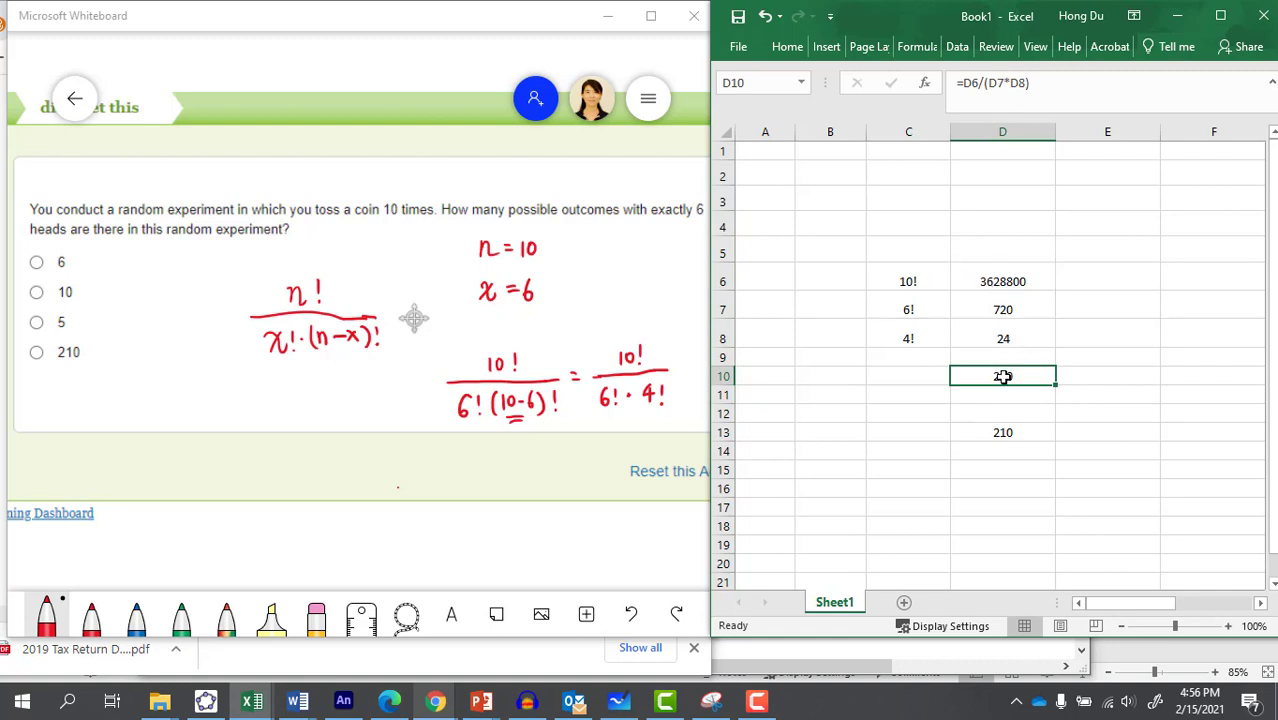
left_click(1003, 432)
left_click(1002, 378)
left_click(1004, 433)
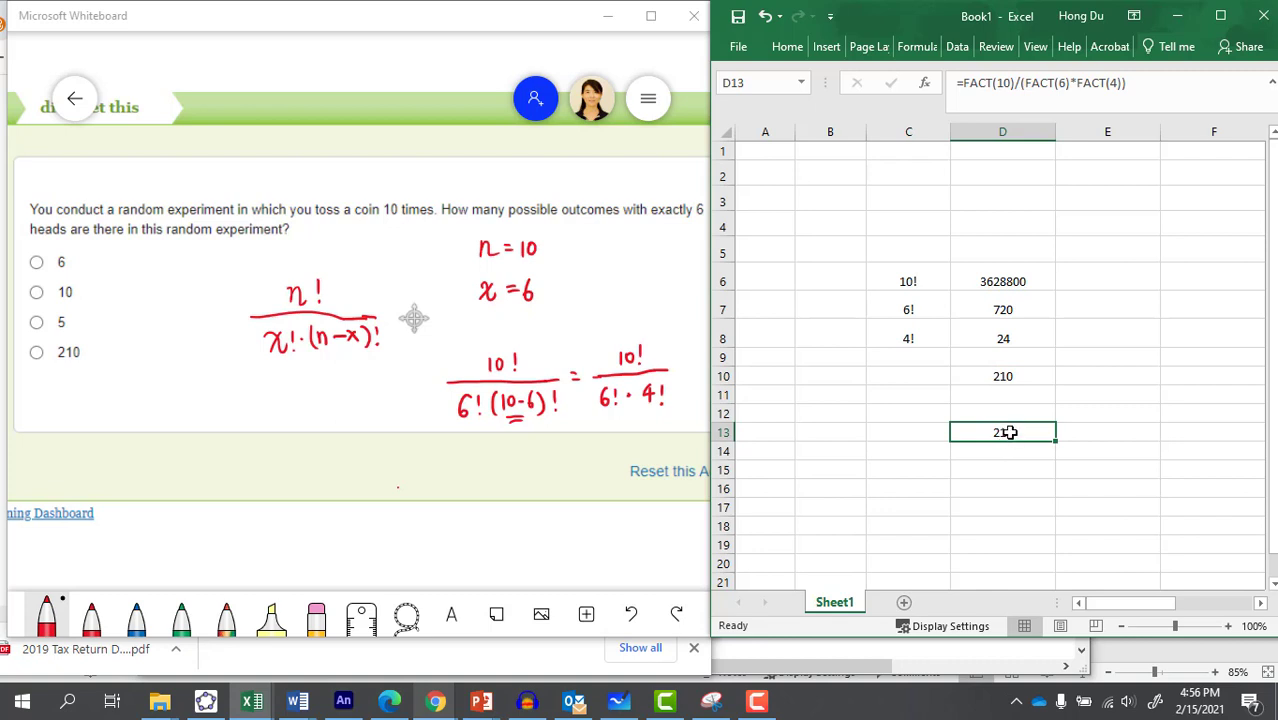
left_click(976, 473)
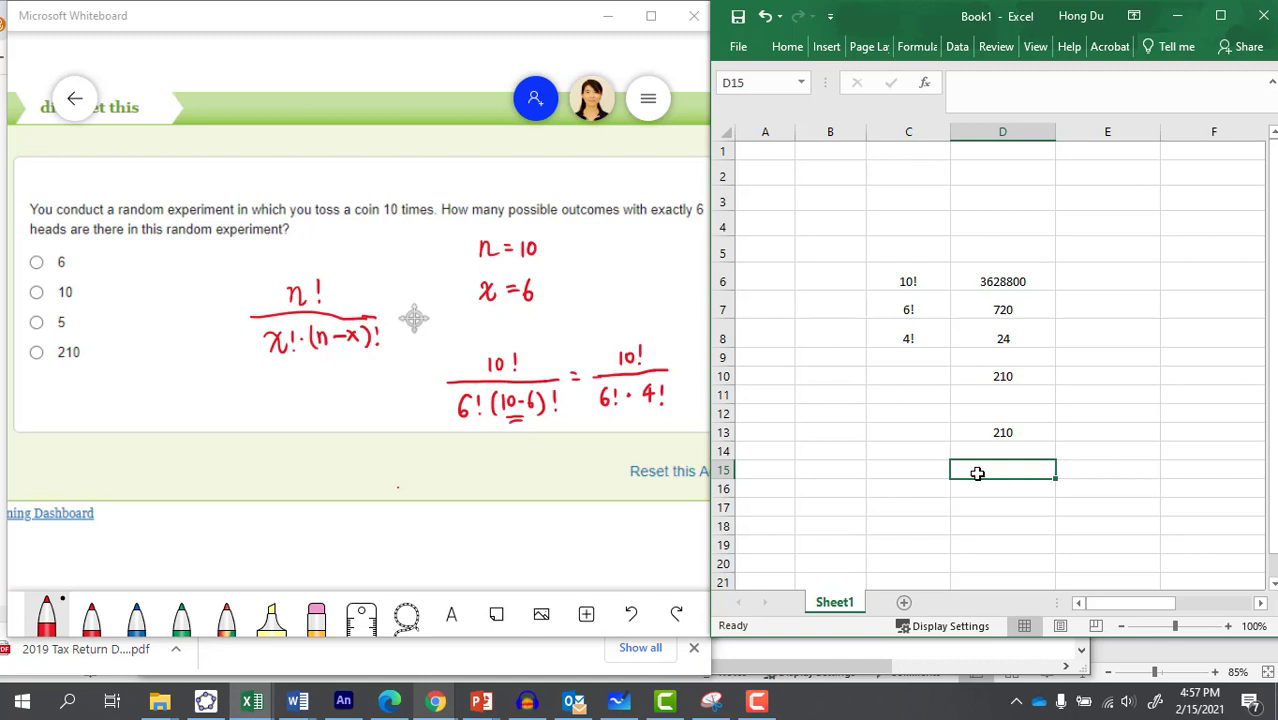
type("=")
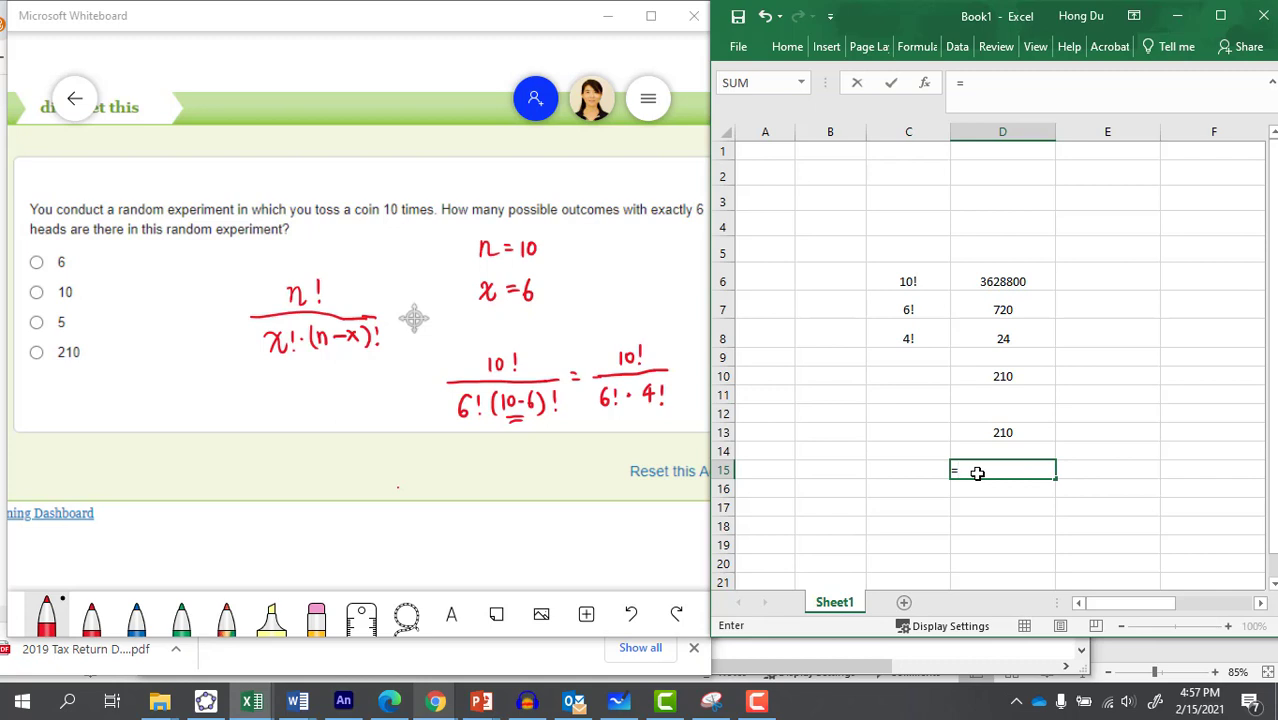
type("co")
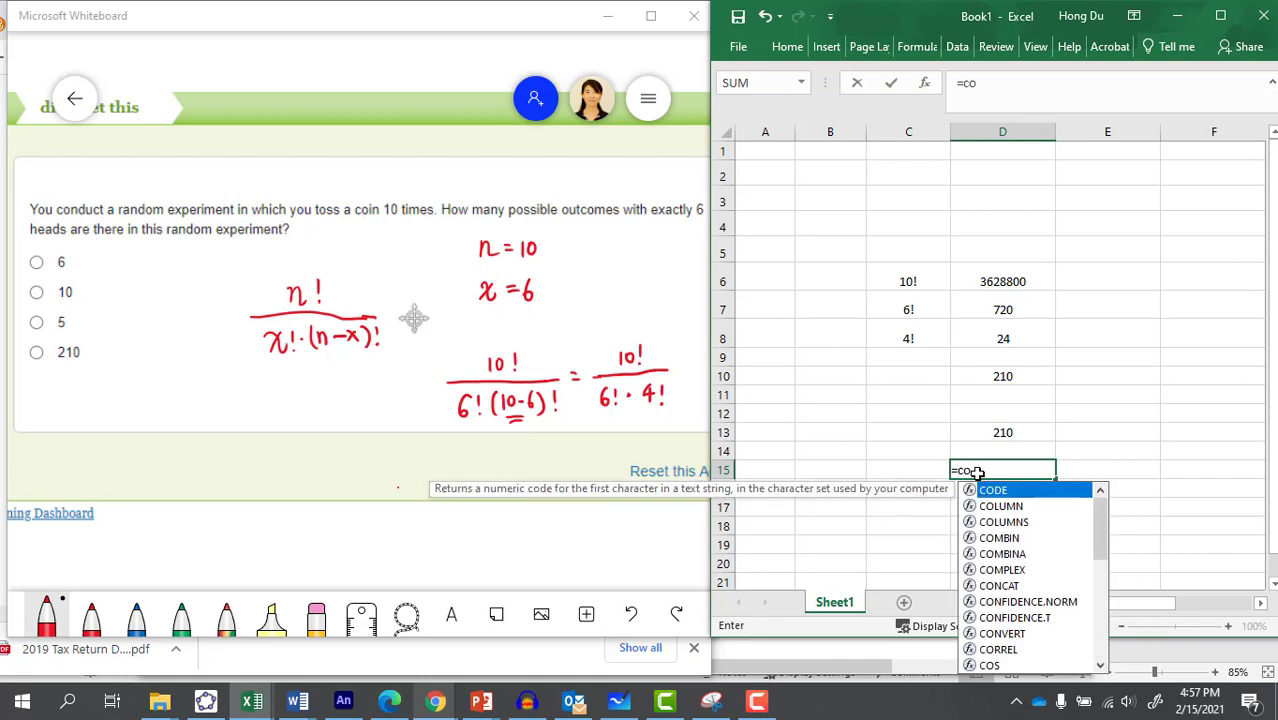
left_click(1015, 540)
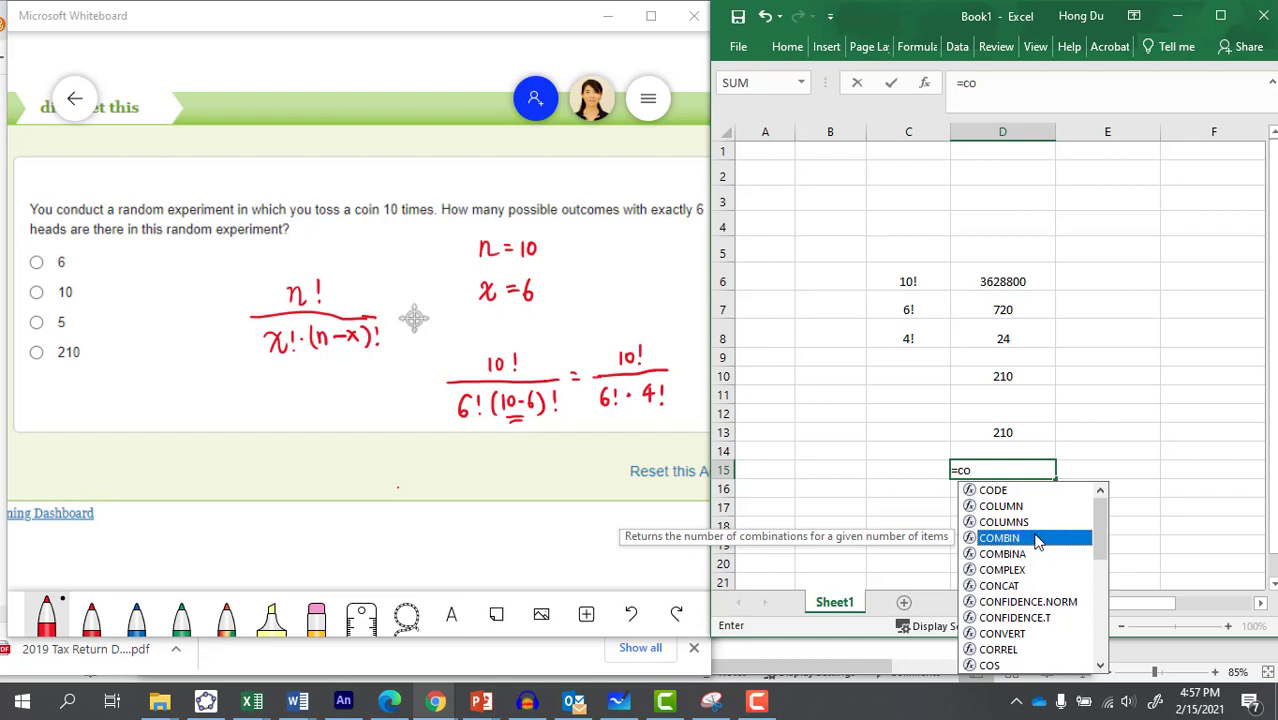
double_click(1047, 543)
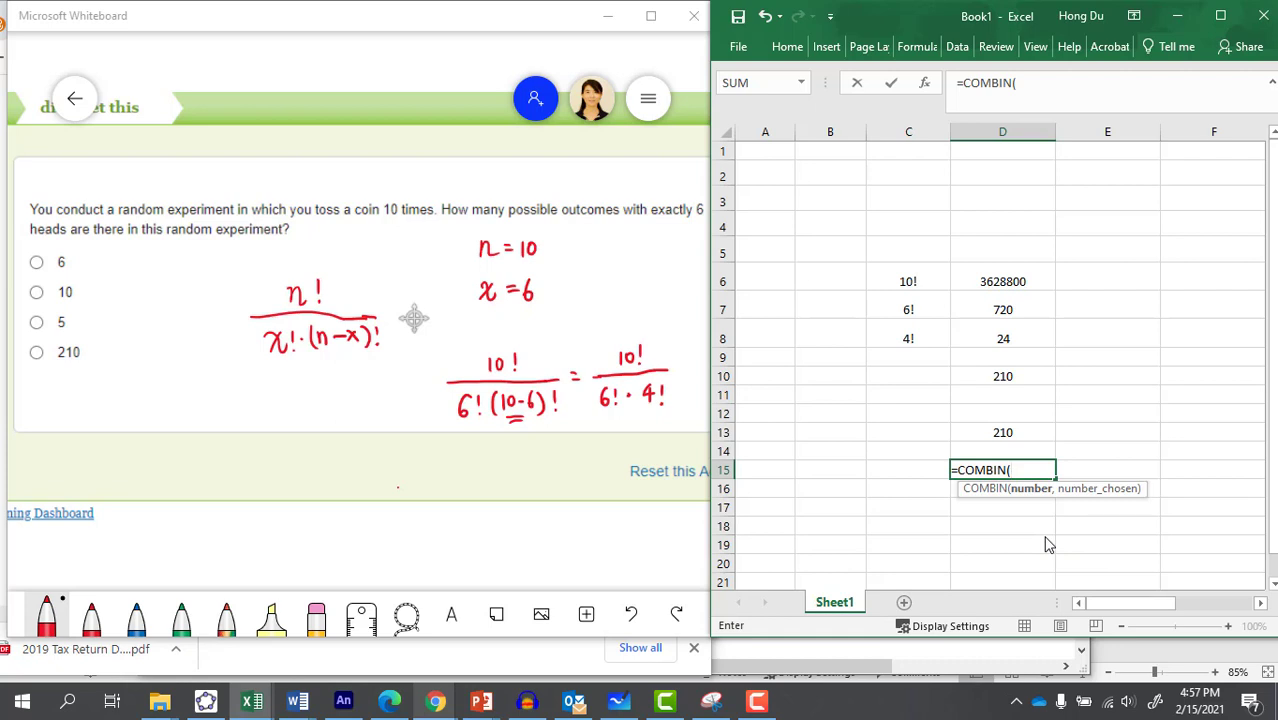
type("10,")
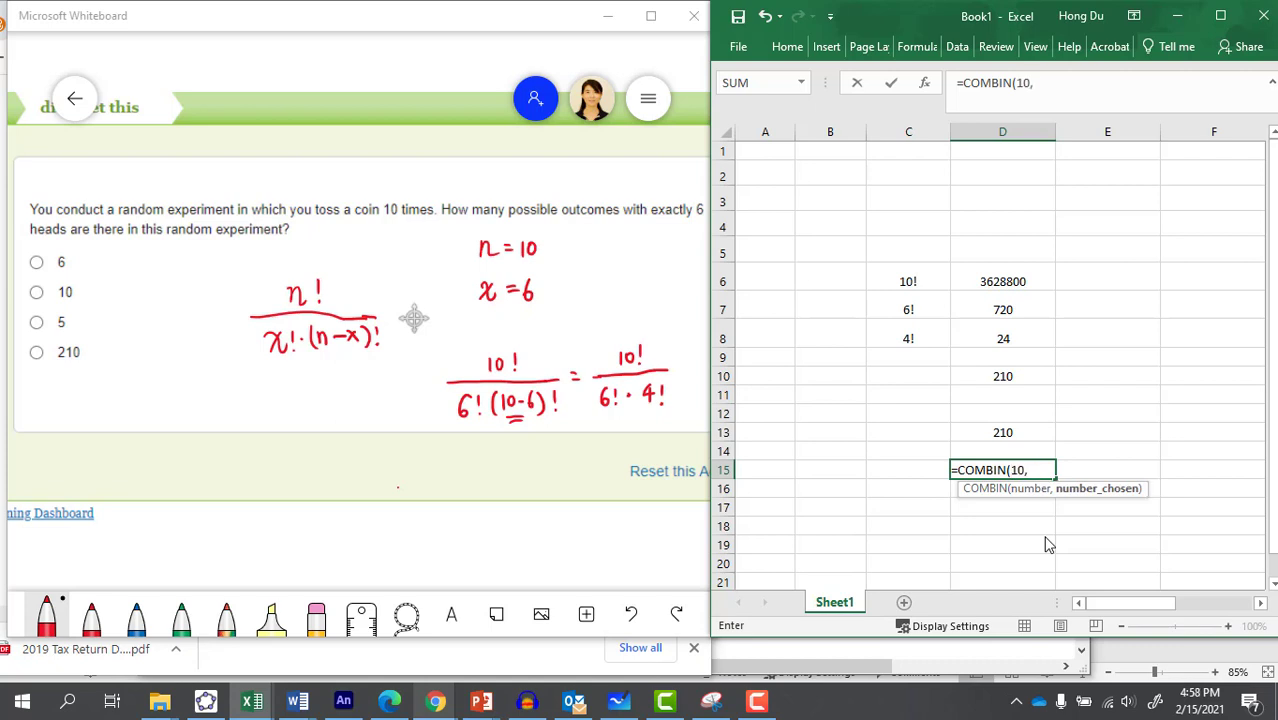
type("6)")
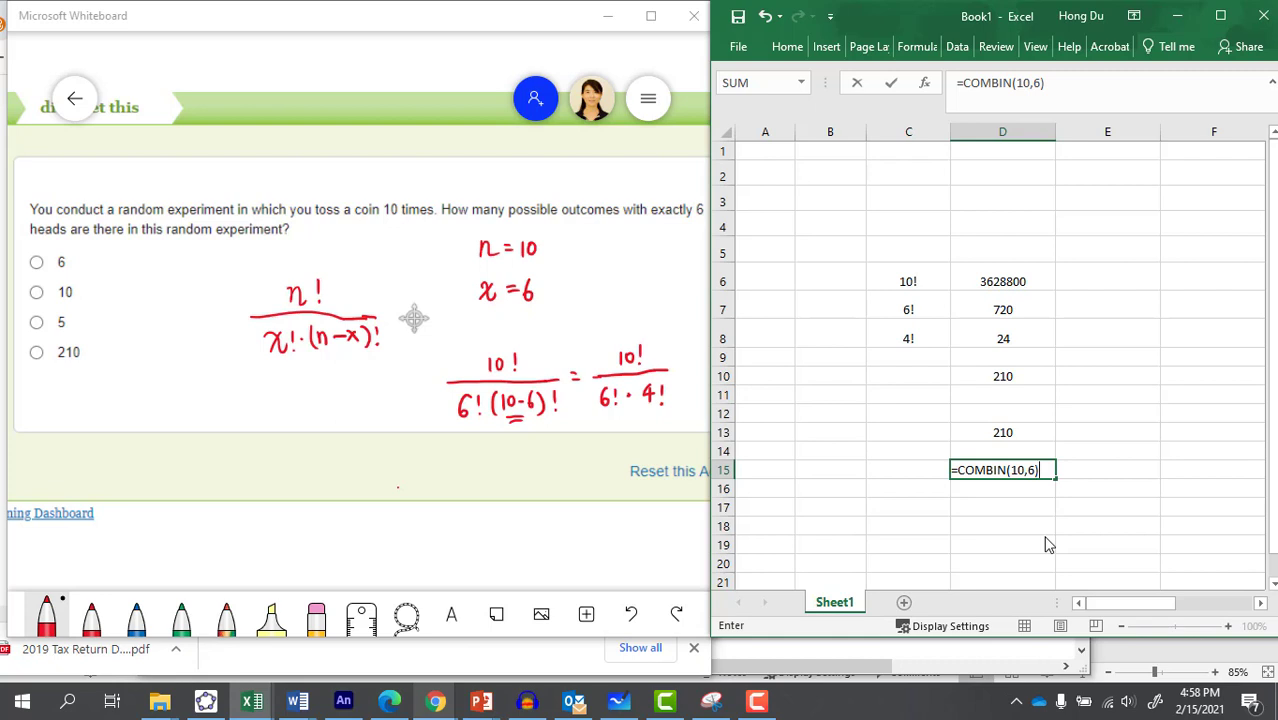
key("Return")
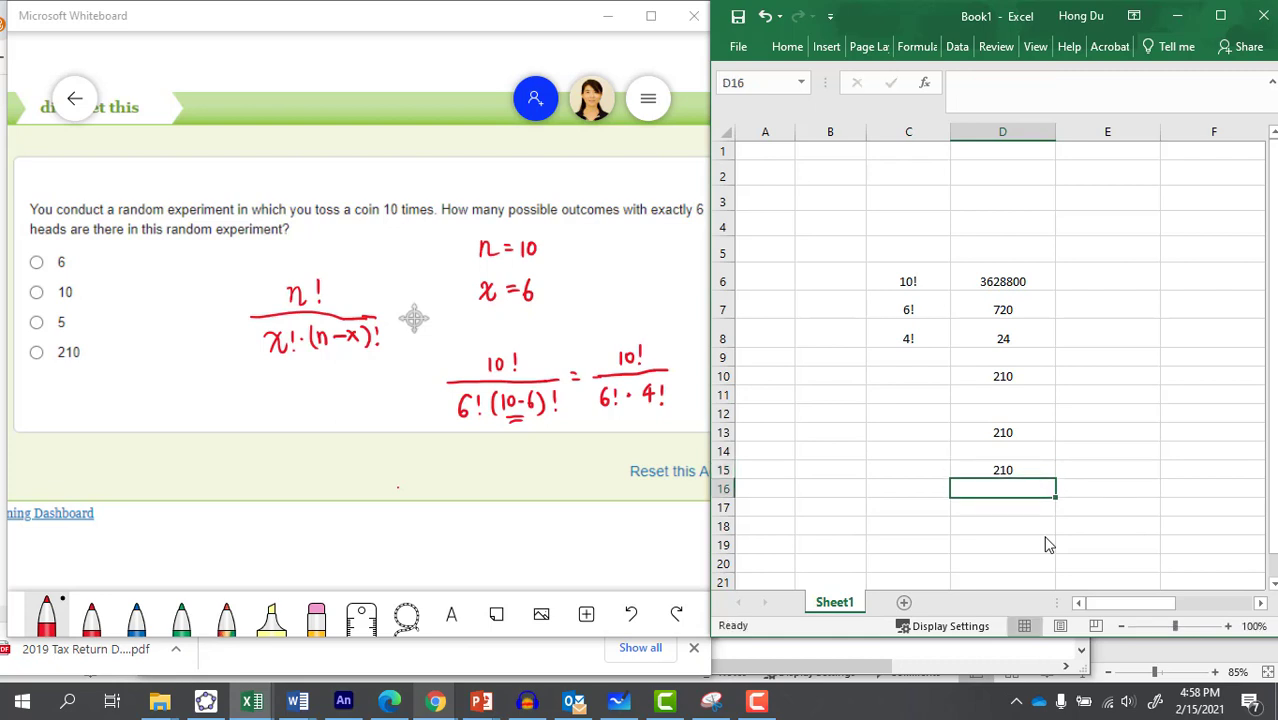